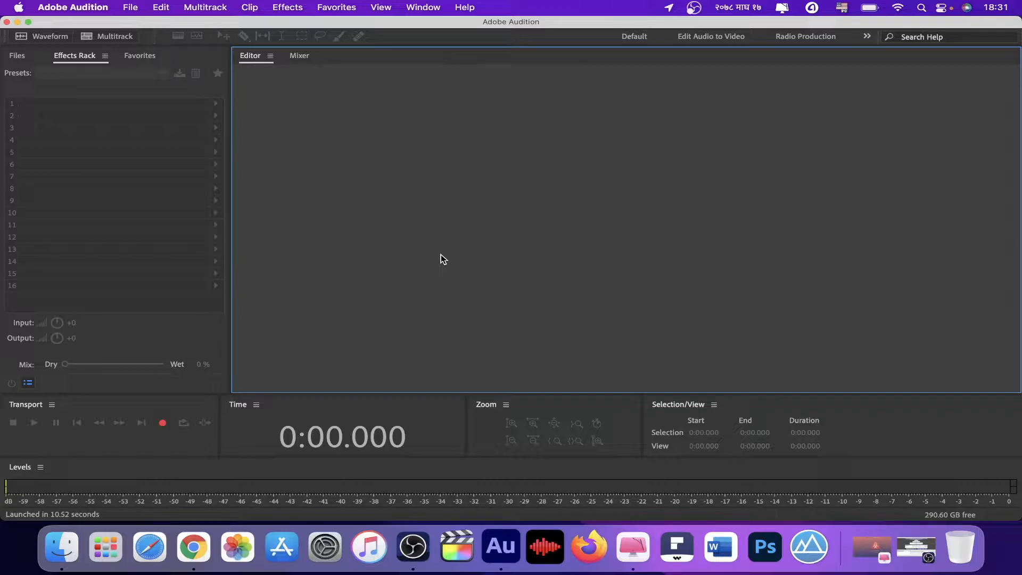
{"action": "left_click", "coordinate": [415, 7]}
{"action": "left_click", "coordinate": [292, 22]}
{"action": "left_click", "coordinate": [290, 13]}
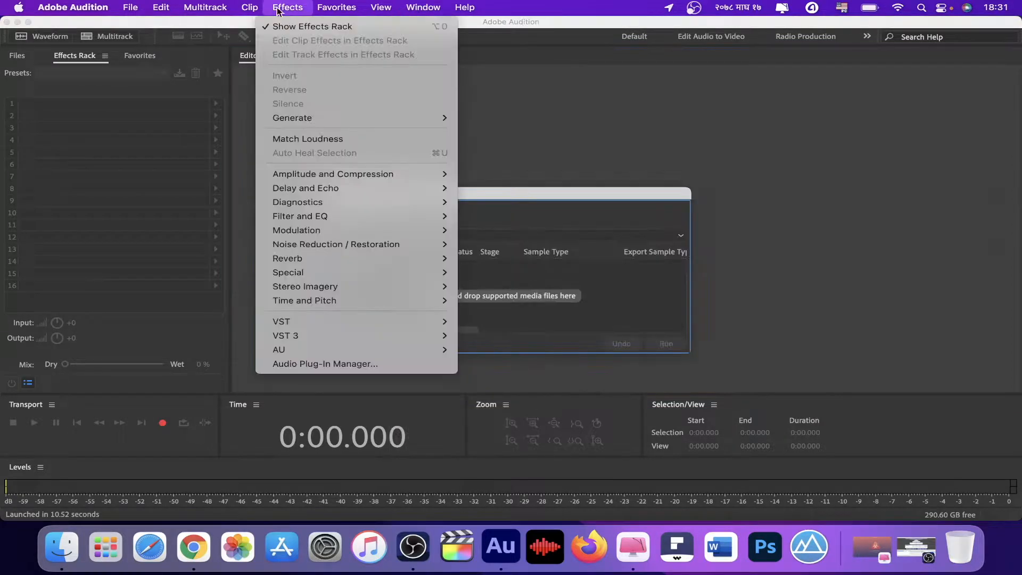
{"action": "left_click", "coordinate": [461, 7]}
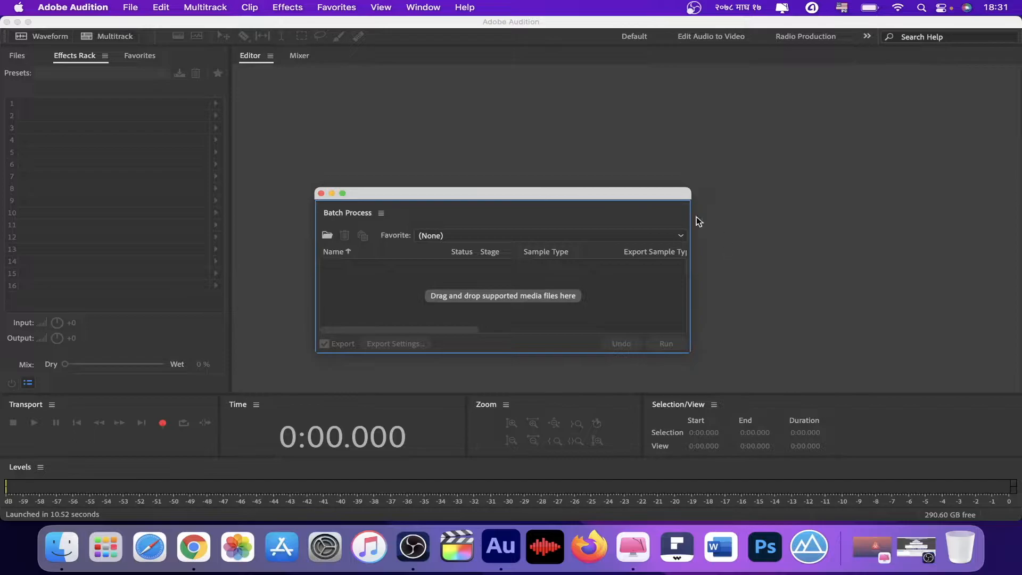
{"action": "left_click", "coordinate": [321, 193]}
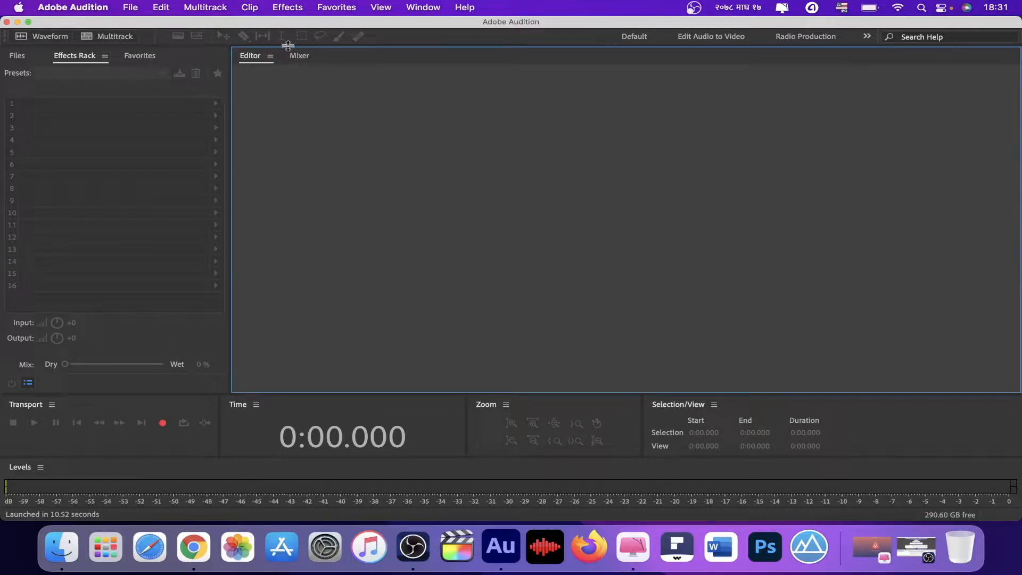
Step: Open Untitled 1.mp3 from the desktop in the waveform editor and restore the Audition window to full size
{"action": "left_click_drag", "start_coordinate": [169, 22], "coordinate": [38, 116]}
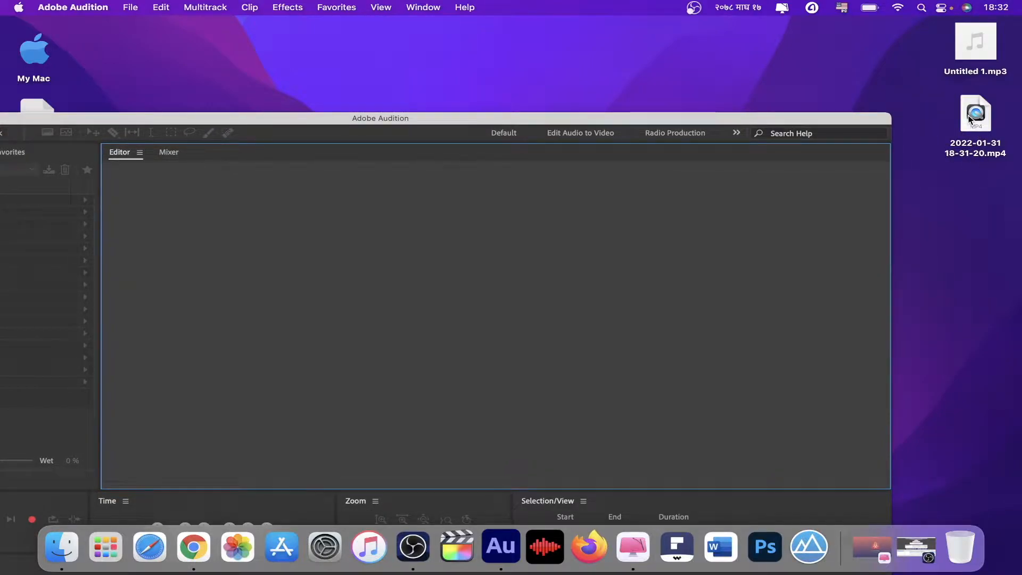
{"action": "left_click", "coordinate": [973, 54]}
{"action": "left_click_drag", "start_coordinate": [973, 53], "coordinate": [470, 294]}
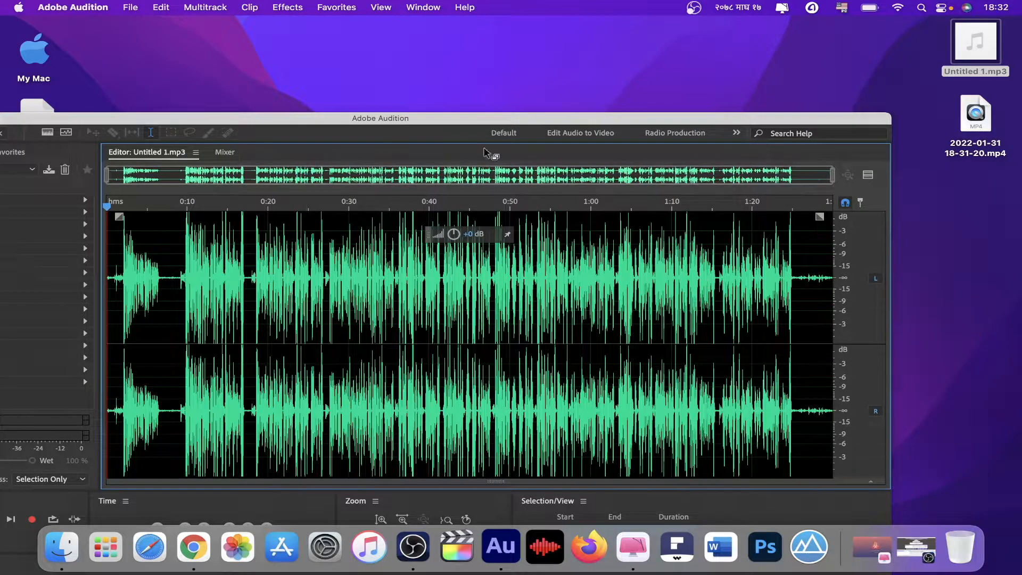
{"action": "left_click_drag", "start_coordinate": [423, 120], "coordinate": [612, 80]}
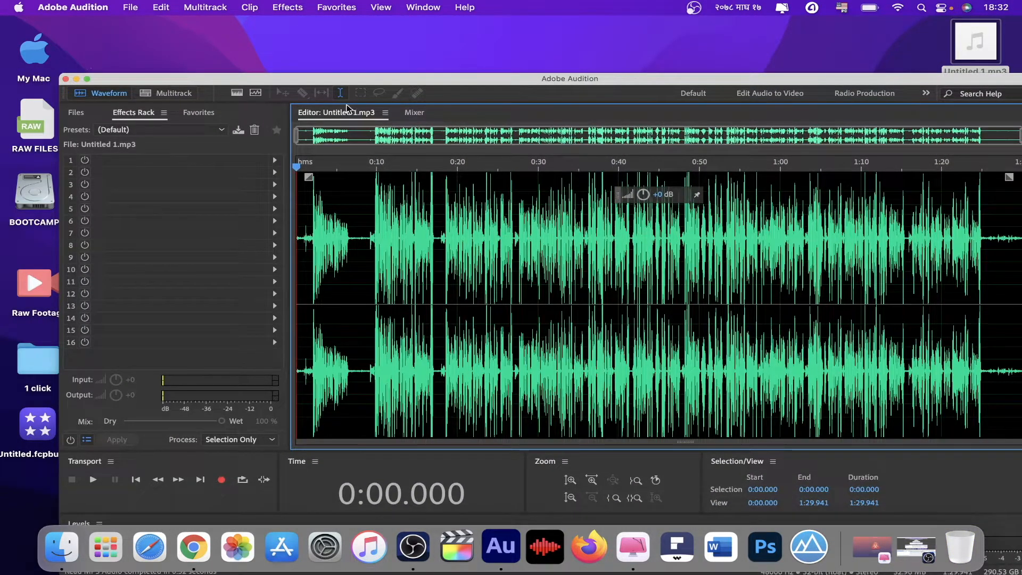
{"action": "left_click", "coordinate": [88, 81]}
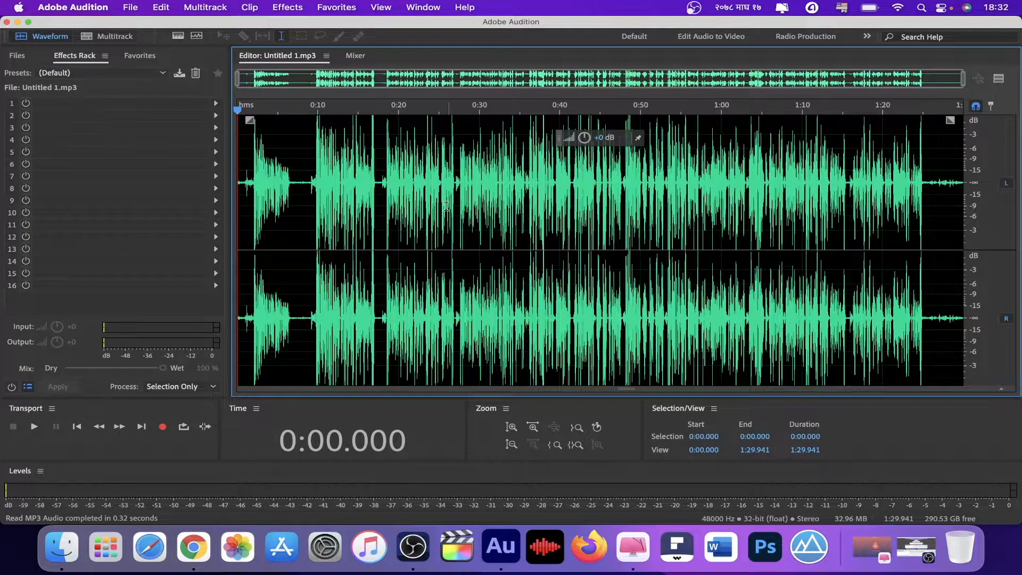
{"action": "left_click", "coordinate": [297, 235]}
{"action": "left_click", "coordinate": [245, 174]}
{"action": "left_click_drag", "start_coordinate": [245, 174], "coordinate": [1009, 178]}
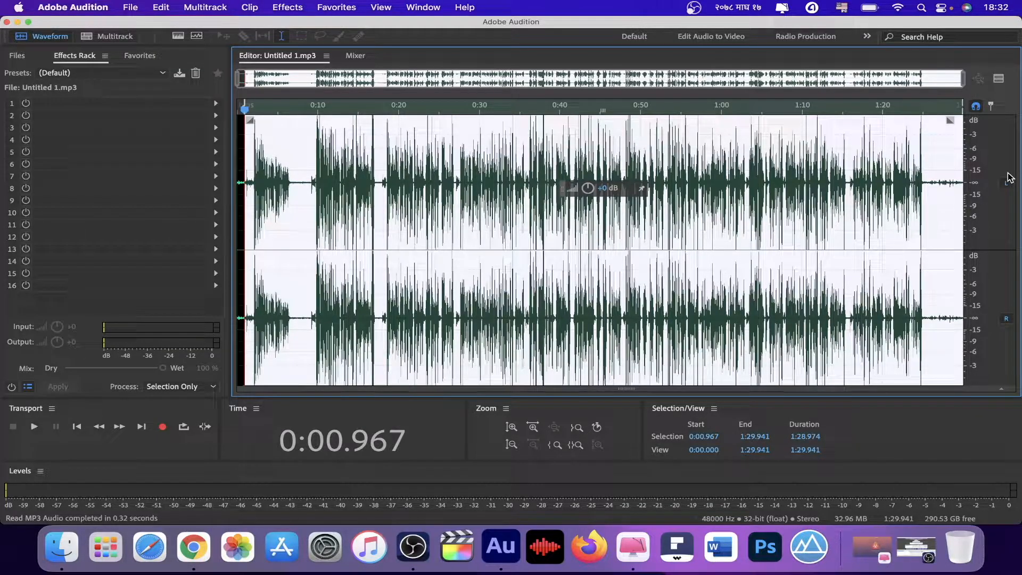
Step: Play the opening seconds of the recording, from about 0:01.3 and again from the very start
{"action": "left_click", "coordinate": [248, 173]}
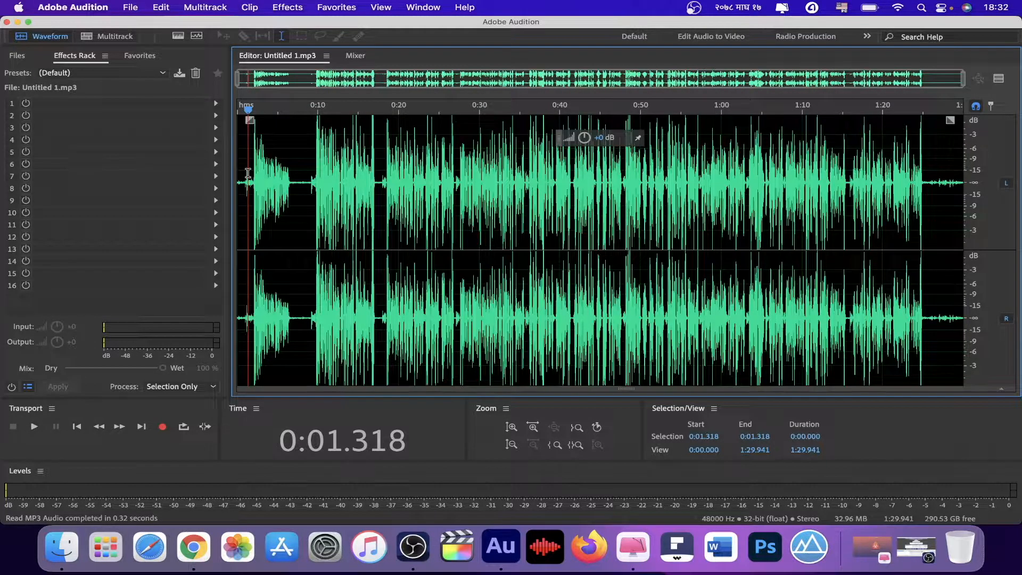
{"action": "key", "text": "space"}
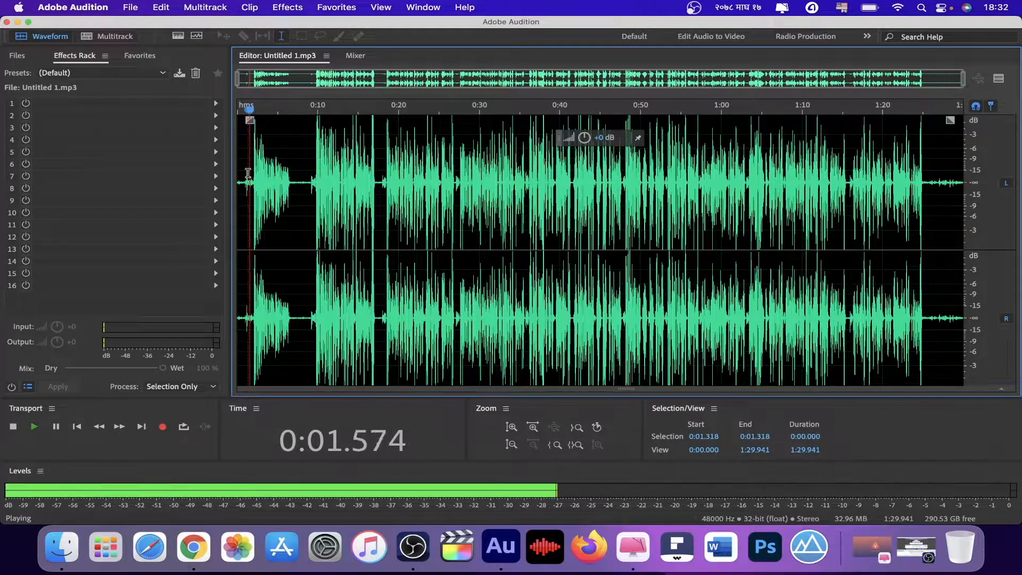
{"action": "key", "text": "space"}
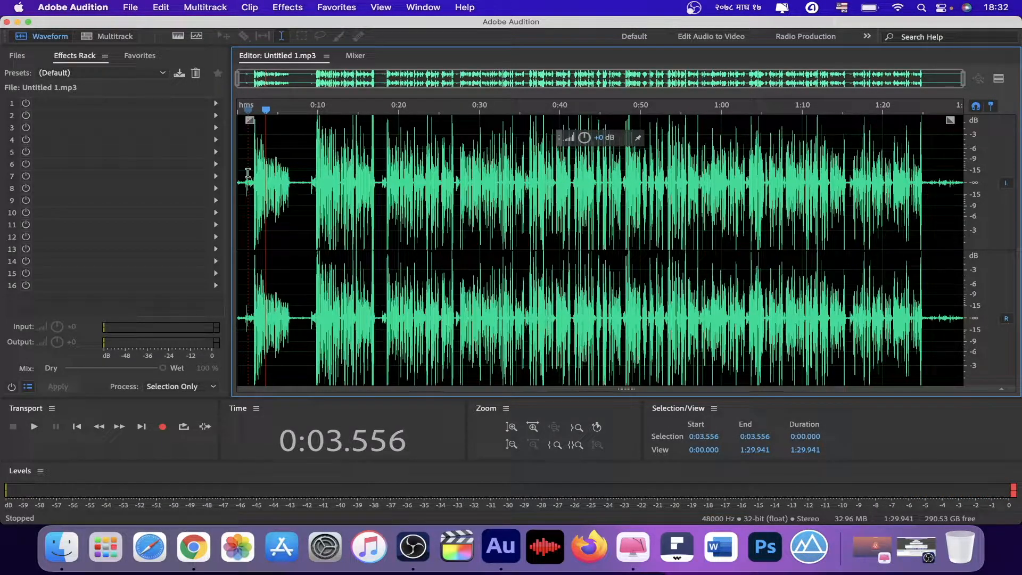
{"action": "left_click", "coordinate": [248, 173]}
{"action": "left_click", "coordinate": [240, 176]}
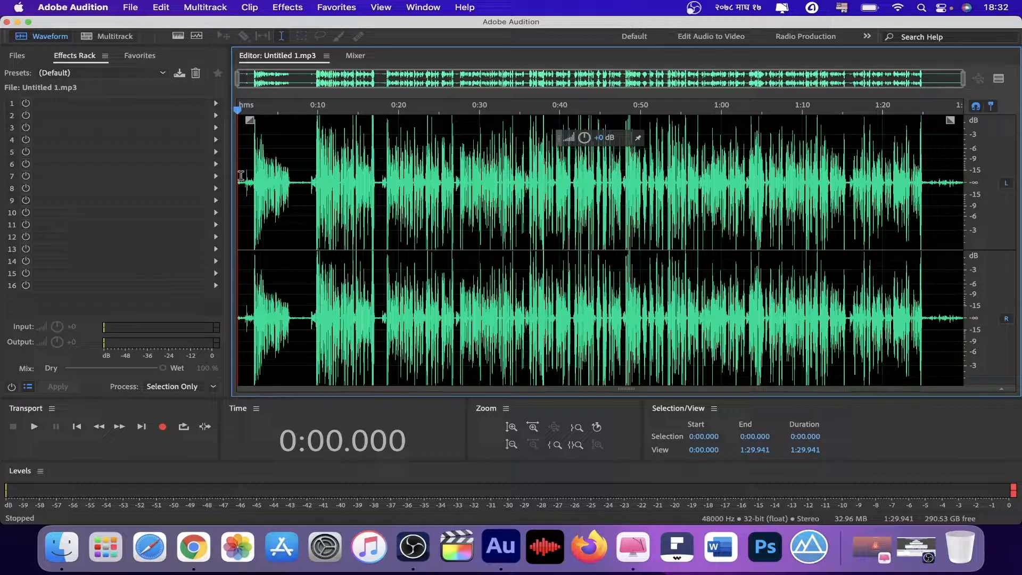
{"action": "key", "text": "space"}
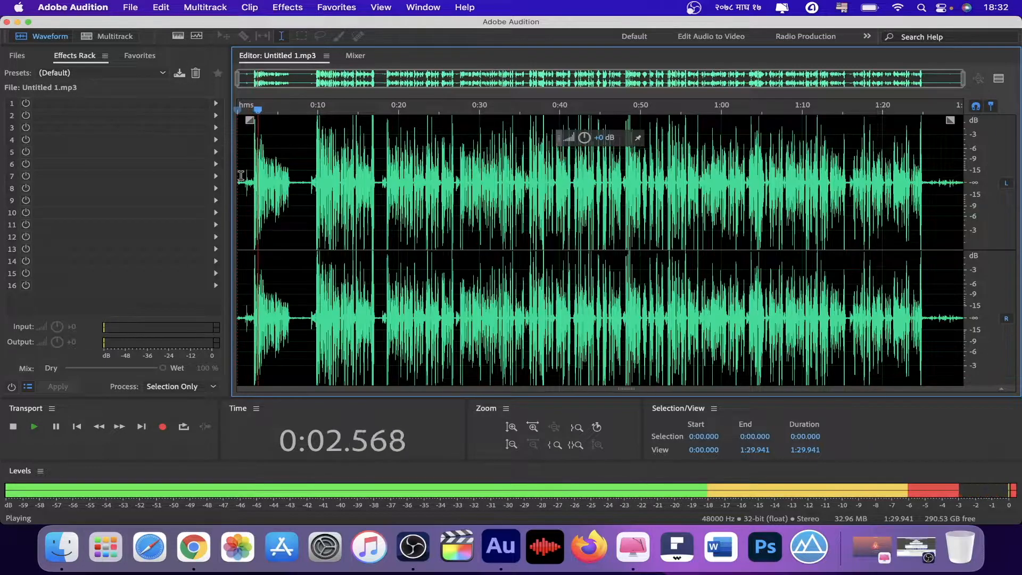
{"action": "key", "text": "space"}
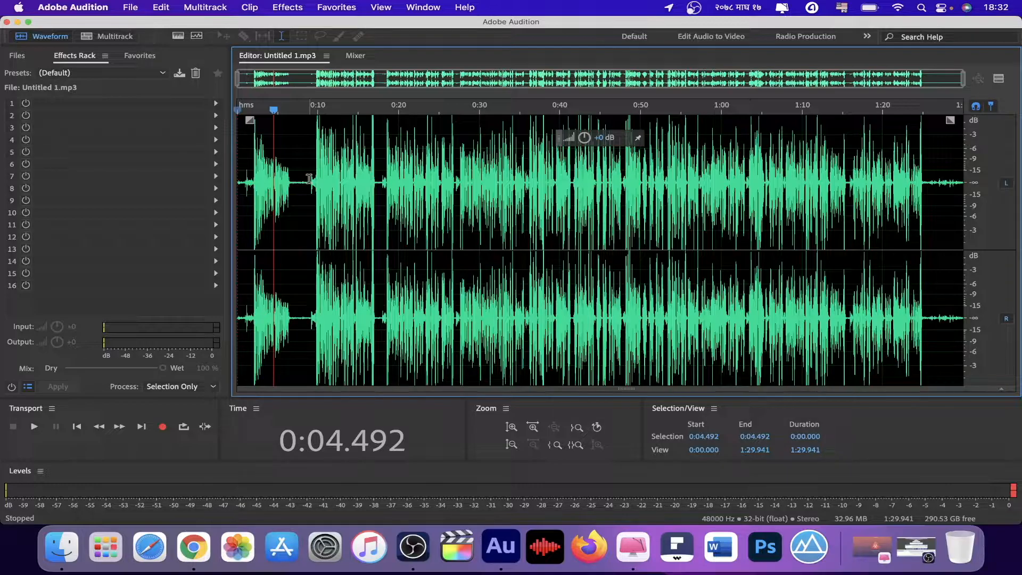
Step: Examine the waveform's opening section and the silent gap after it at different zoom levels
{"action": "scroll", "coordinate": [309, 181], "scroll_direction": "up", "scroll_amount": 5}
{"action": "scroll", "coordinate": [307, 184], "scroll_direction": "down", "scroll_amount": 5}
{"action": "scroll", "coordinate": [307, 184], "scroll_direction": "up", "scroll_amount": 3}
{"action": "scroll", "coordinate": [307, 183], "scroll_direction": "down", "scroll_amount": 3}
{"action": "scroll", "coordinate": [307, 184], "scroll_direction": "up", "scroll_amount": 3}
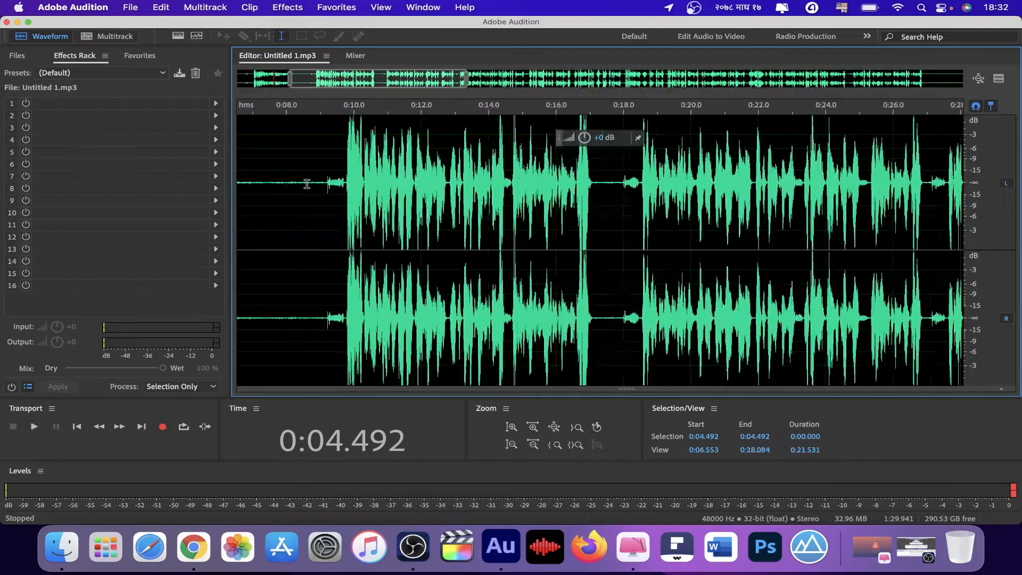
{"action": "scroll", "coordinate": [307, 183], "scroll_direction": "down", "scroll_amount": 3}
{"action": "scroll", "coordinate": [307, 184], "scroll_direction": "up", "scroll_amount": 3}
{"action": "scroll", "coordinate": [307, 182], "scroll_direction": "down", "scroll_amount": 1}
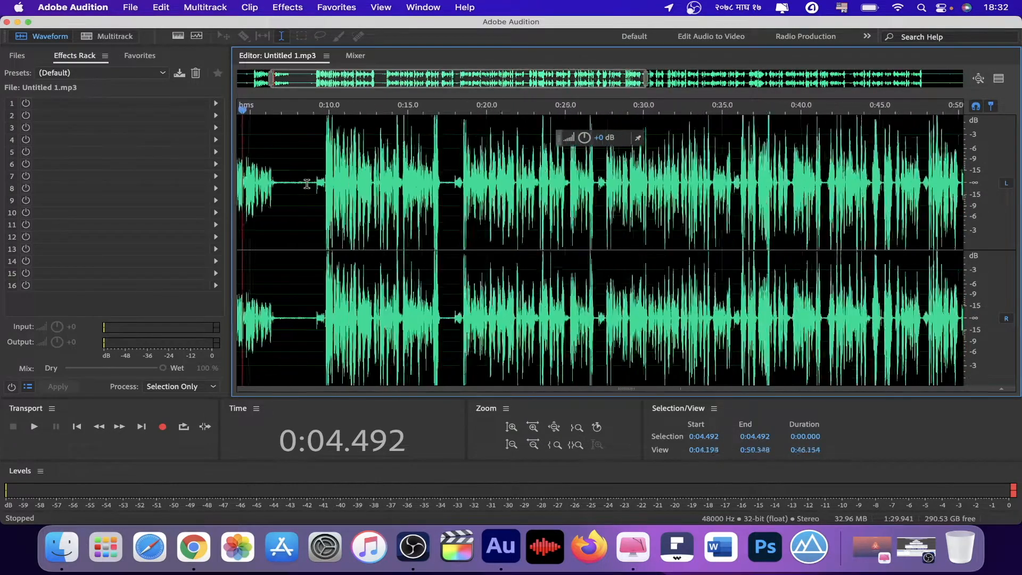
{"action": "scroll", "coordinate": [274, 133], "scroll_direction": "up", "scroll_amount": 2}
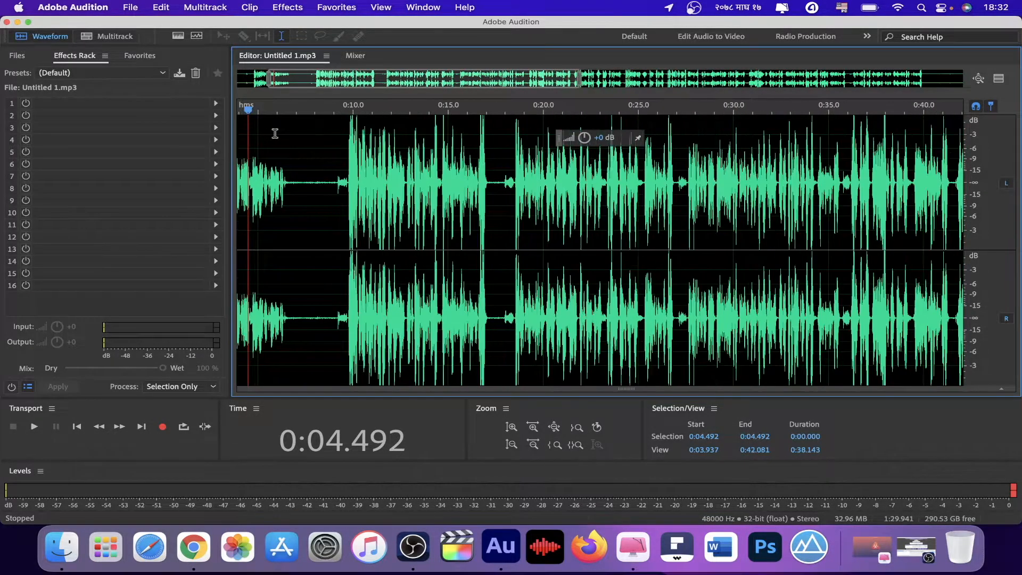
{"action": "scroll", "coordinate": [271, 86], "scroll_direction": "up", "scroll_amount": 1}
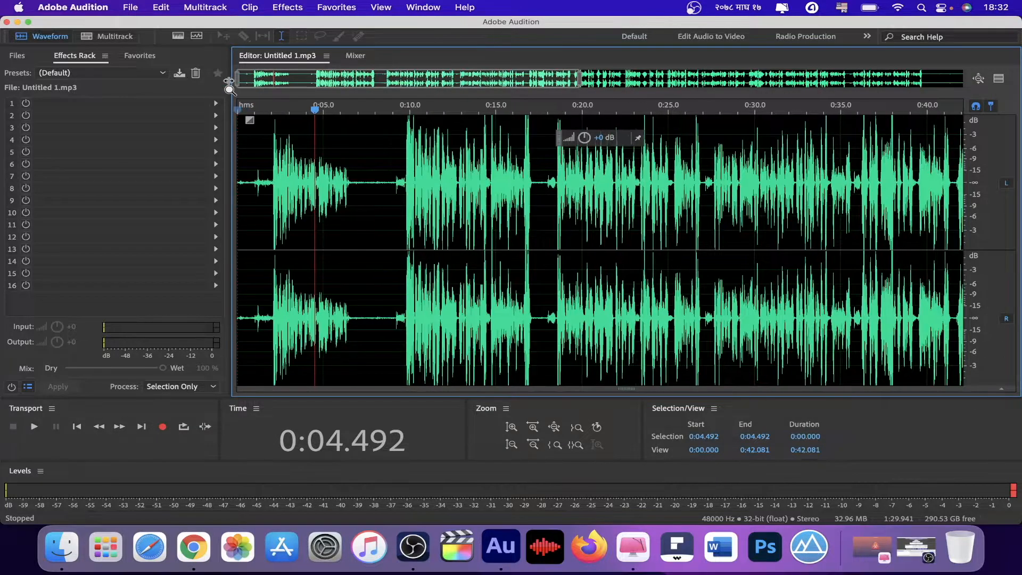
{"action": "scroll", "coordinate": [325, 187], "scroll_direction": "up", "scroll_amount": 2}
{"action": "scroll", "coordinate": [325, 187], "scroll_direction": "down", "scroll_amount": 2}
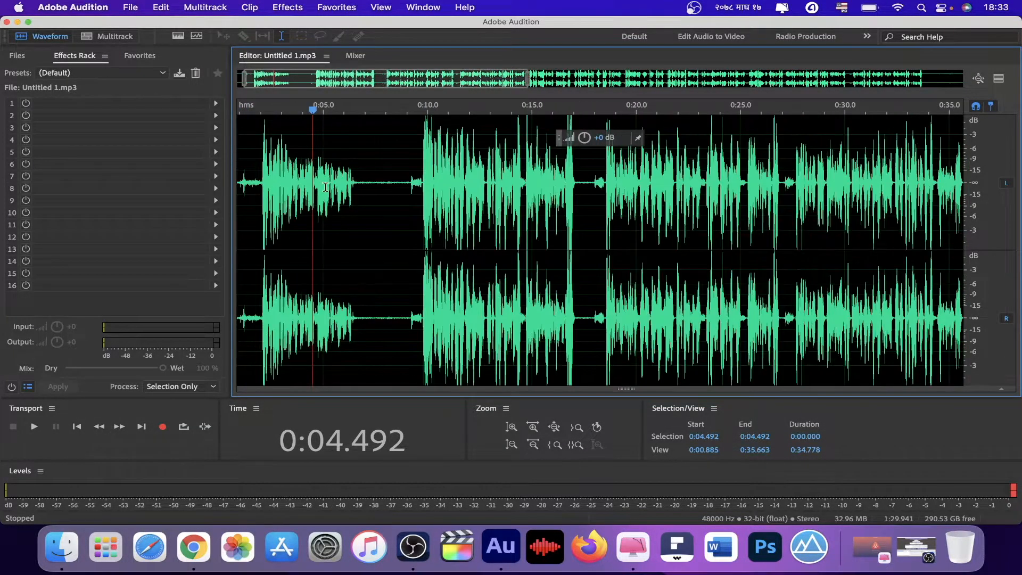
Step: Listen to the end of the opening section from about 0:03.6 into the silent gap
{"action": "left_click", "coordinate": [297, 178]}
{"action": "key", "text": "space"}
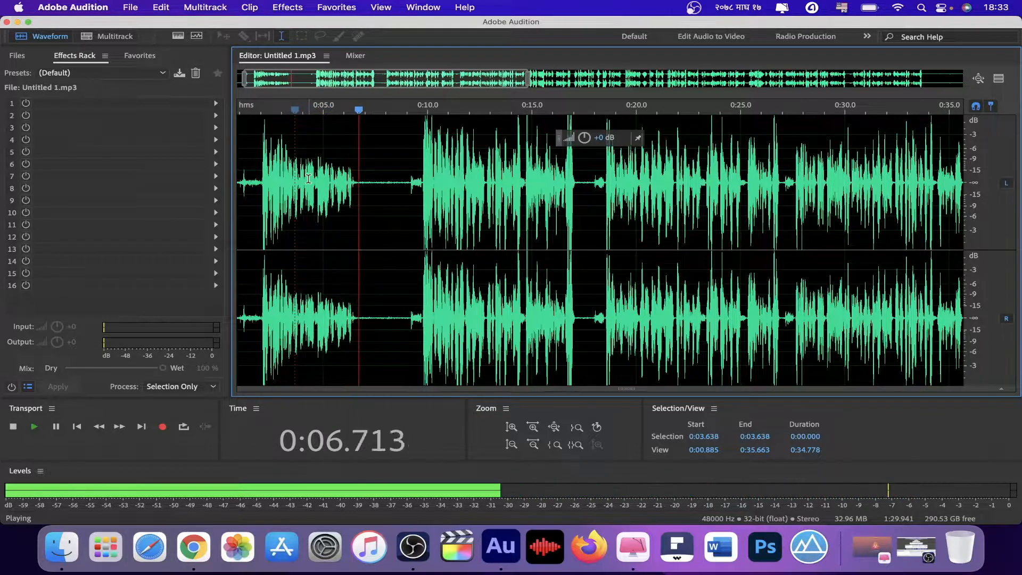
{"action": "key", "text": "space"}
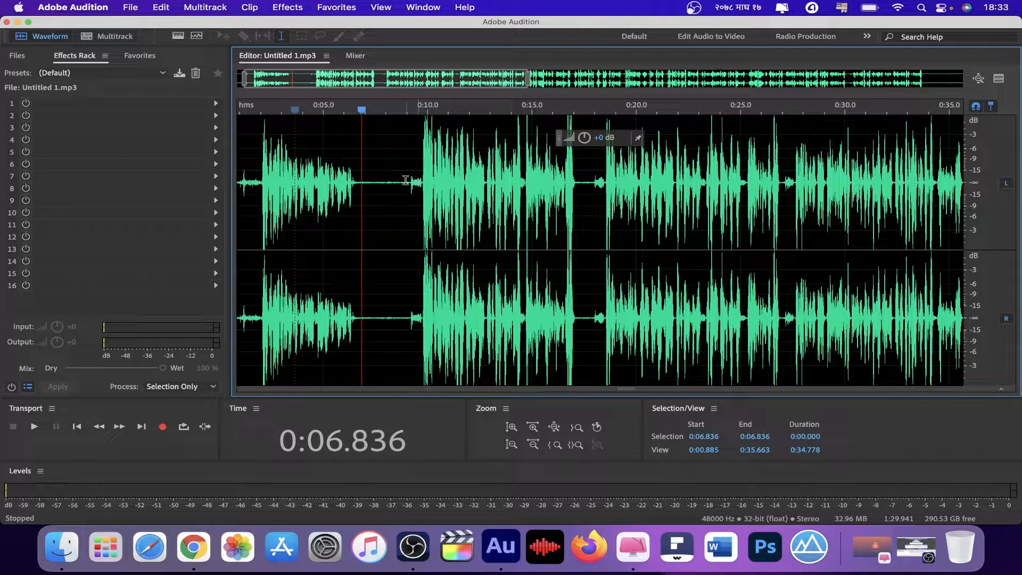
Step: Delete the unwanted opening of the recording, from 0:00.000 to about 0:09.673
{"action": "scroll", "coordinate": [405, 181], "scroll_direction": "up", "scroll_amount": 5}
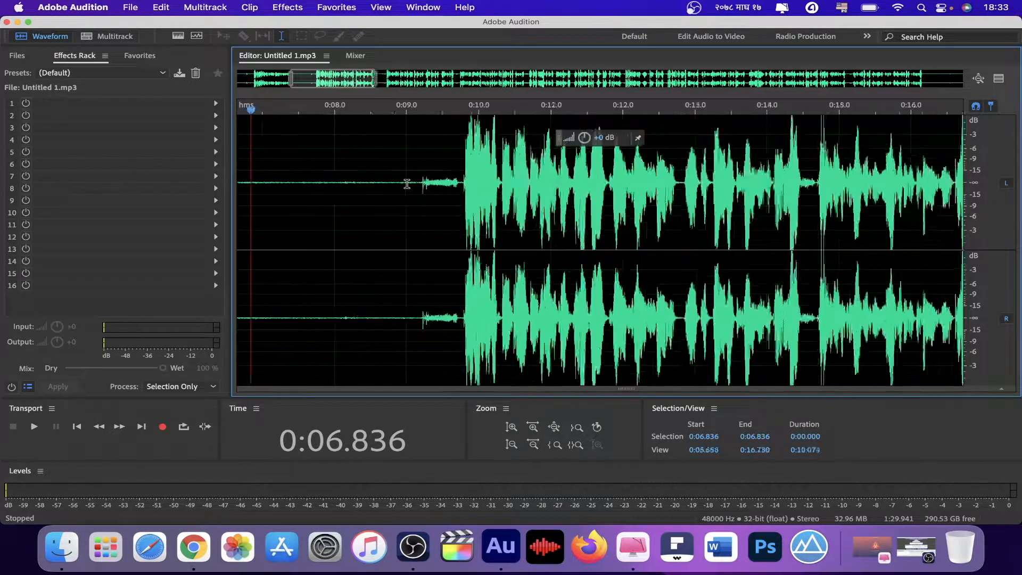
{"action": "scroll", "coordinate": [407, 184], "scroll_direction": "down", "scroll_amount": 1}
{"action": "left_click_drag", "start_coordinate": [440, 180], "coordinate": [111, 198]}
{"action": "left_click", "coordinate": [360, 198]}
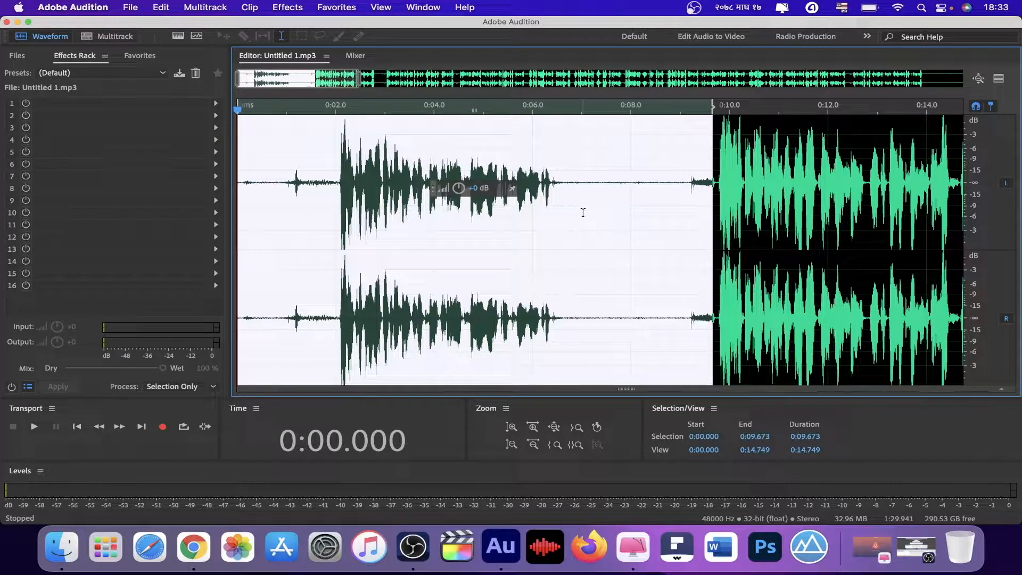
{"action": "key", "text": "Delete"}
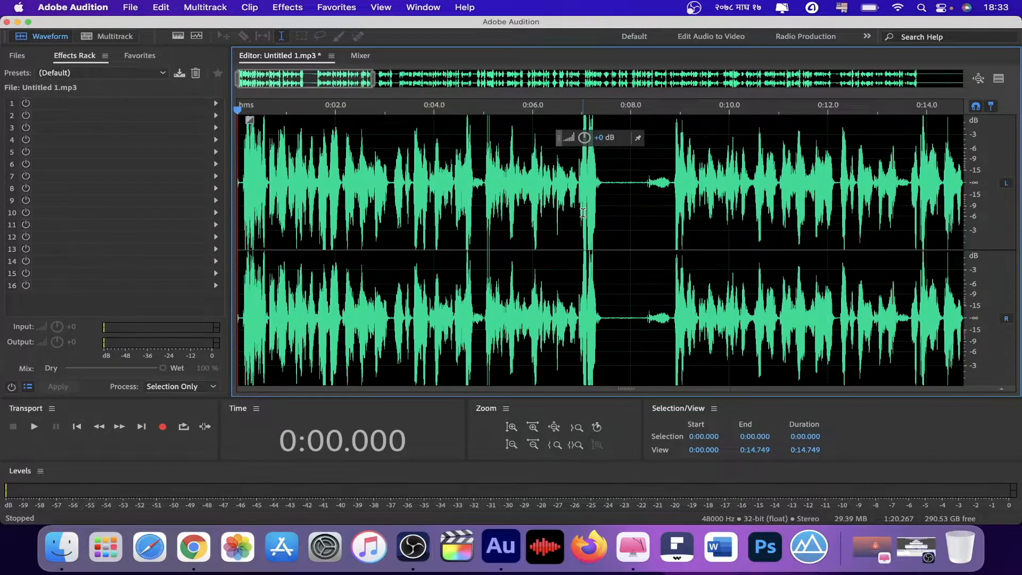
Step: Play the trimmed recording from its start to the first silent pause
{"action": "key", "text": "space"}
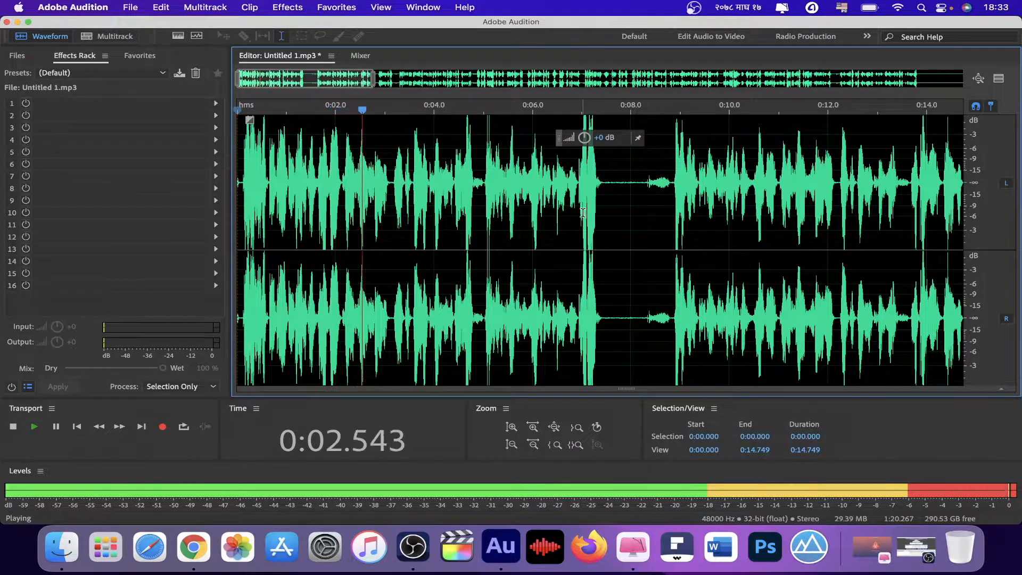
{"action": "scroll", "coordinate": [522, 213], "scroll_direction": "down", "scroll_amount": 5}
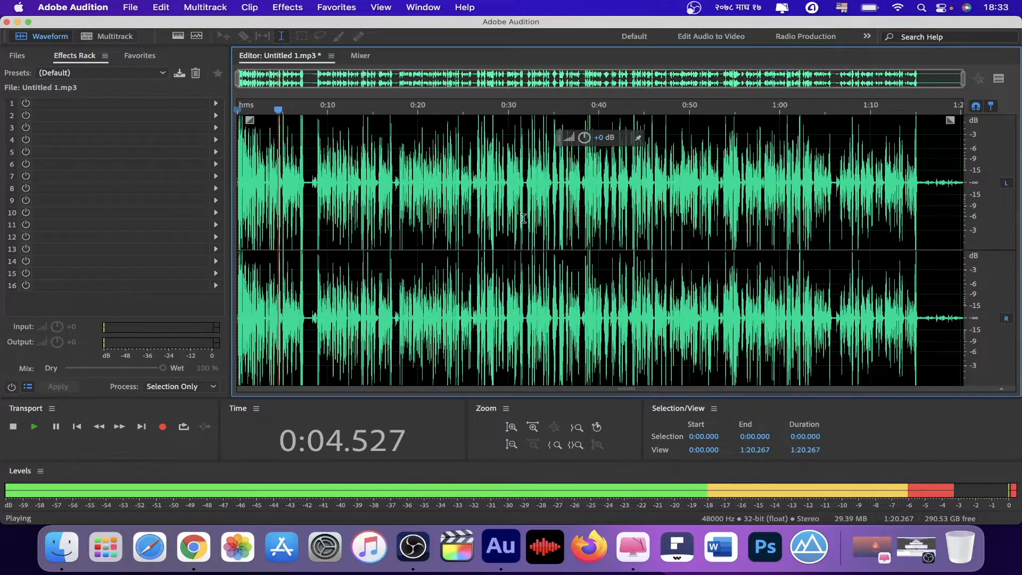
{"action": "scroll", "coordinate": [284, 179], "scroll_direction": "up", "scroll_amount": 3}
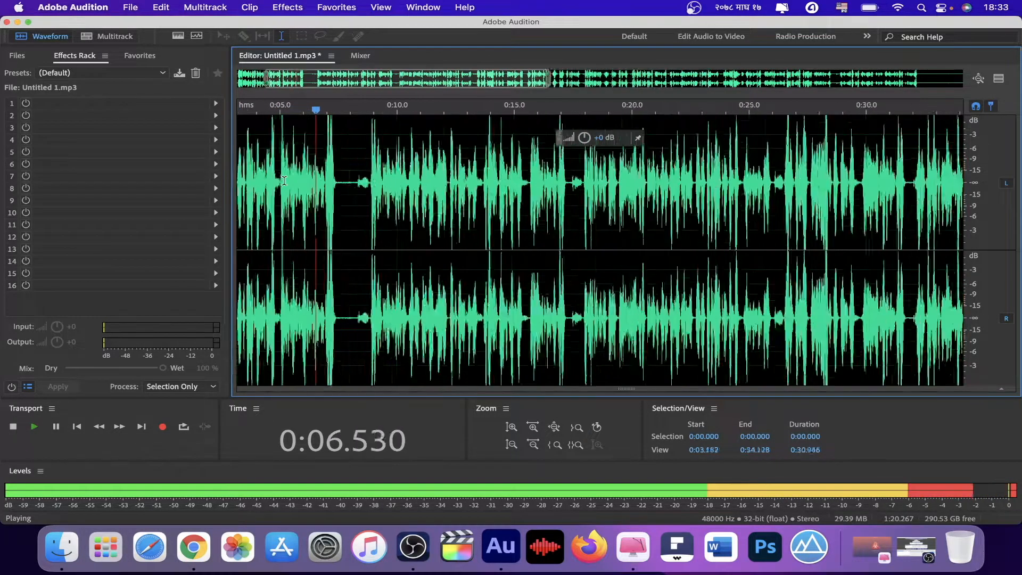
{"action": "key", "text": "space"}
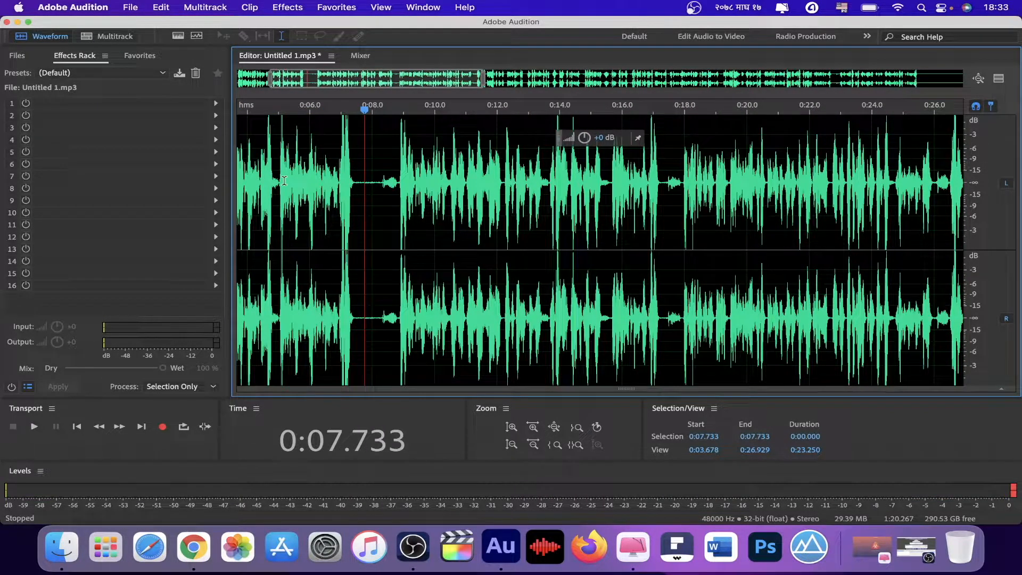
Step: Listen to the faint noise just before the second phrase, starting at about 0:08.3
{"action": "left_click", "coordinate": [382, 190]}
{"action": "scroll", "coordinate": [388, 189], "scroll_direction": "up", "scroll_amount": 4}
{"action": "key", "text": "space"}
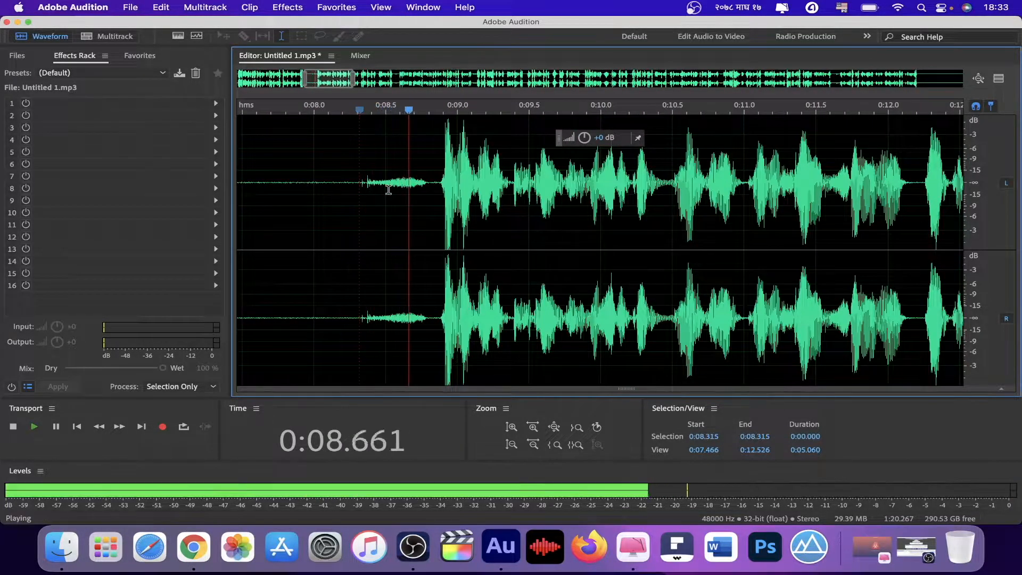
{"action": "key", "text": "space"}
Step: Delete the faint noise before the second phrase, from about 0:08.270 to 0:08.800
{"action": "scroll", "coordinate": [446, 191], "scroll_direction": "up", "scroll_amount": 3}
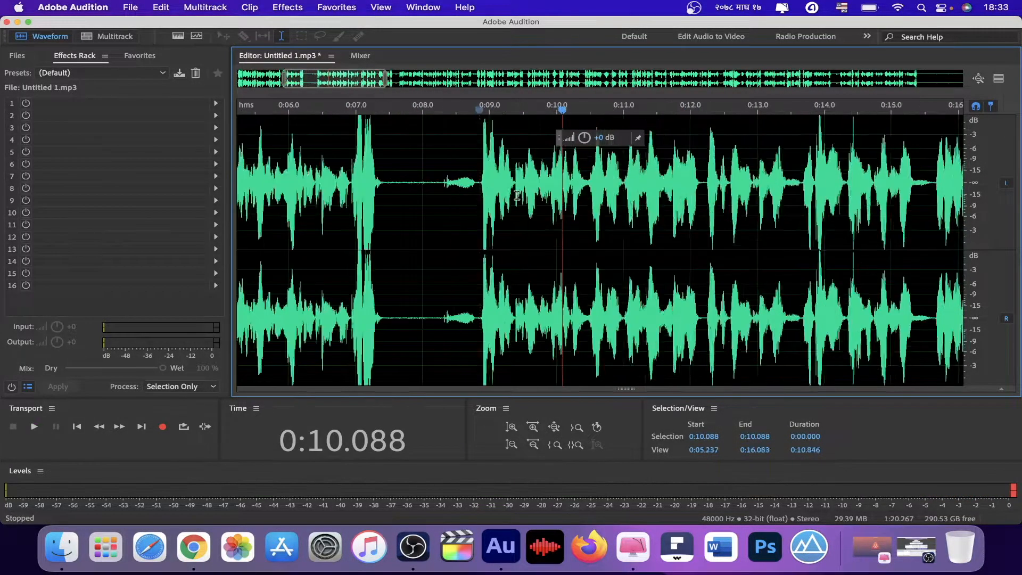
{"action": "left_click_drag", "start_coordinate": [551, 183], "coordinate": [396, 187]}
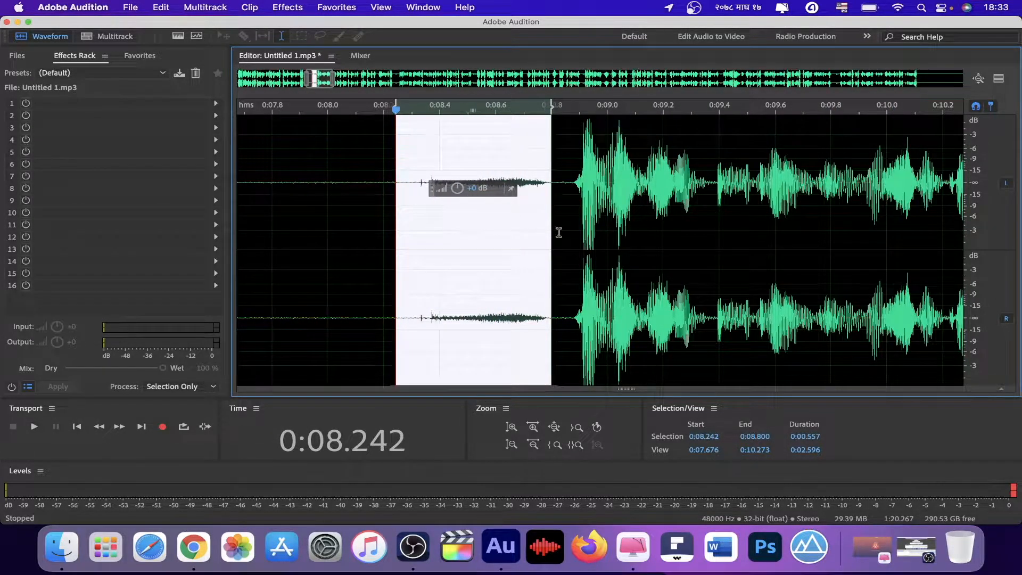
{"action": "left_click_drag", "start_coordinate": [552, 187], "coordinate": [403, 209]}
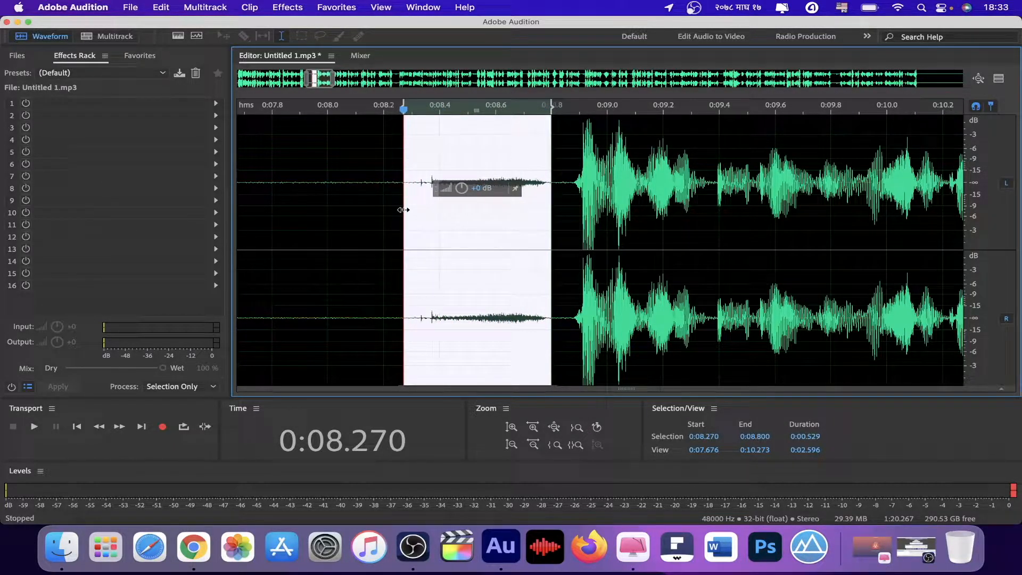
{"action": "key", "text": "Delete"}
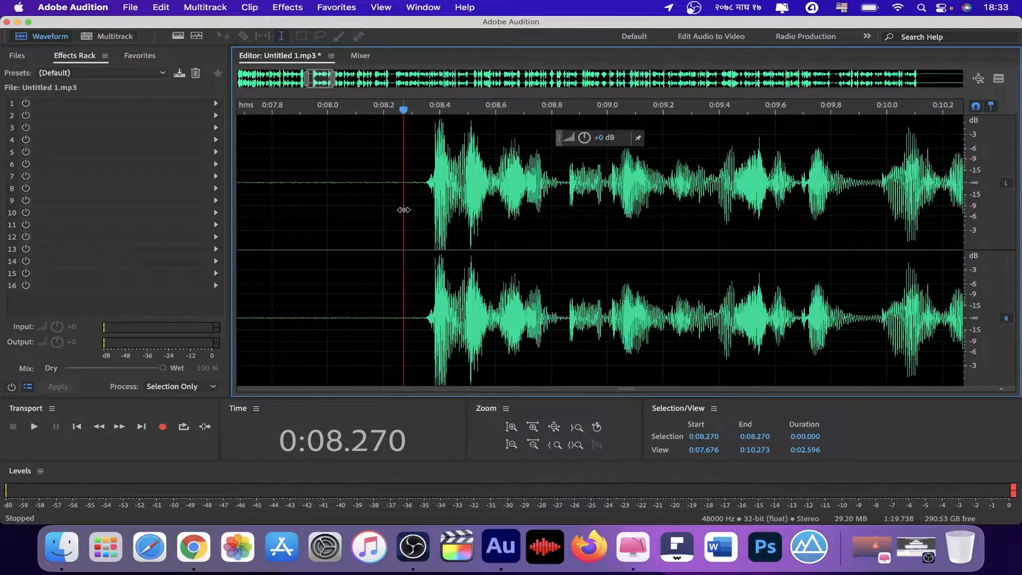
Step: Play the recording from about 0:08.321 to about 0:27.167 to check for further faint noises
{"action": "left_click", "coordinate": [418, 200]}
{"action": "scroll", "coordinate": [424, 201], "scroll_direction": "down", "scroll_amount": 10}
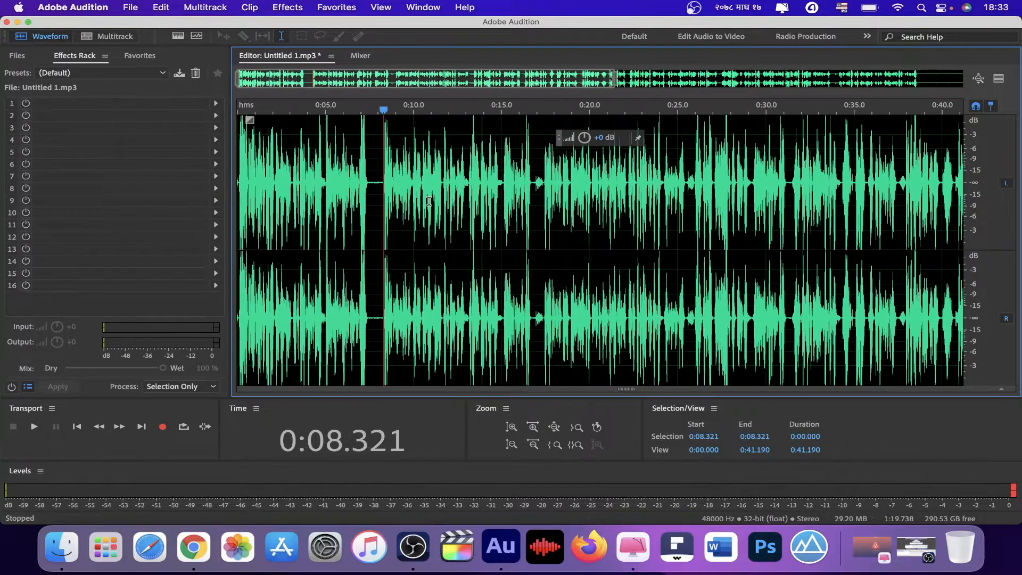
{"action": "key", "text": "space"}
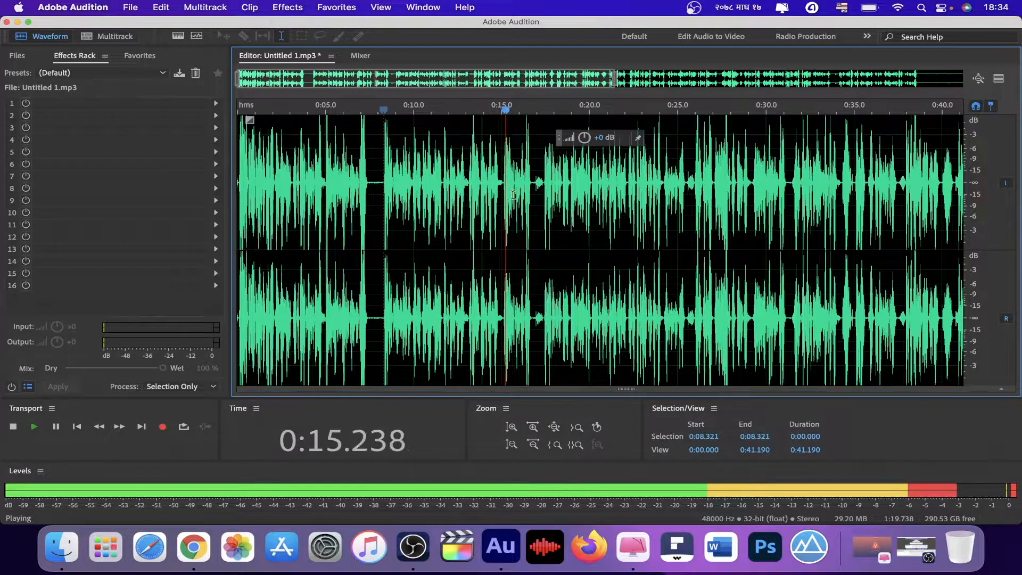
{"action": "scroll", "coordinate": [561, 198], "scroll_direction": "down", "scroll_amount": 1}
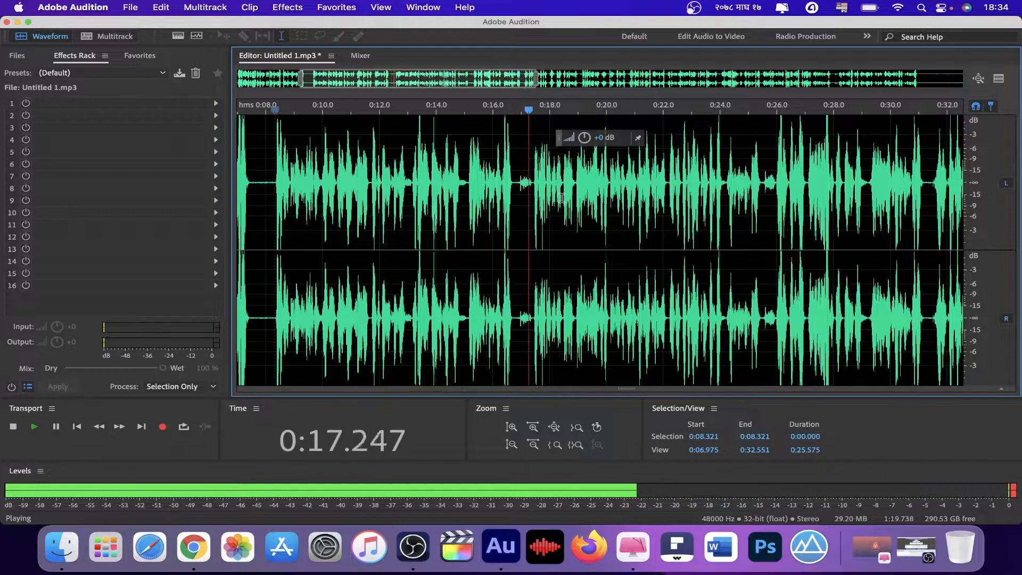
{"action": "scroll", "coordinate": [561, 197], "scroll_direction": "down", "scroll_amount": 1}
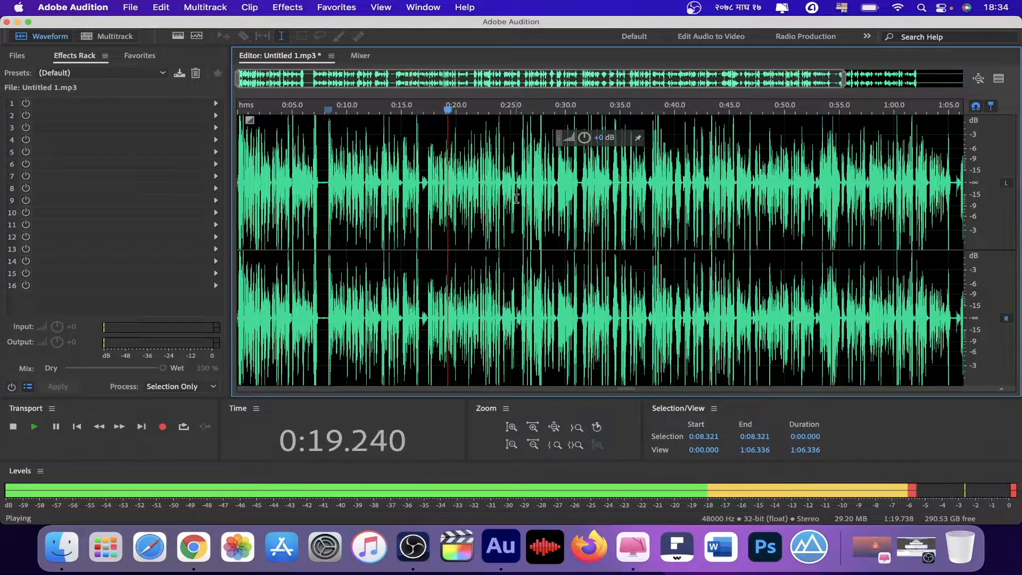
{"action": "scroll", "coordinate": [514, 198], "scroll_direction": "up", "scroll_amount": 1}
{"action": "scroll", "coordinate": [515, 198], "scroll_direction": "down", "scroll_amount": 1}
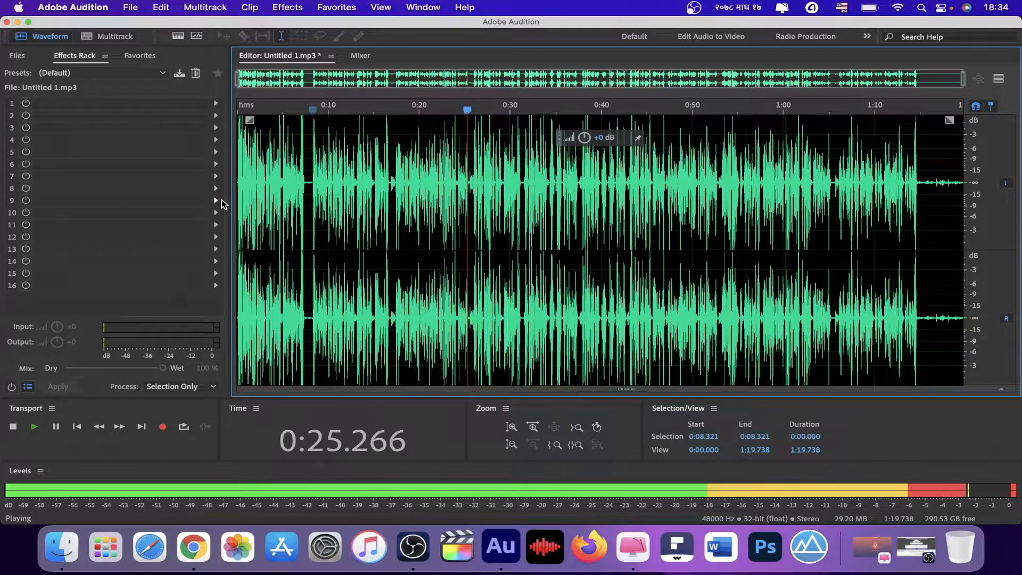
{"action": "scroll", "coordinate": [481, 179], "scroll_direction": "up", "scroll_amount": 4}
{"action": "key", "text": "space"}
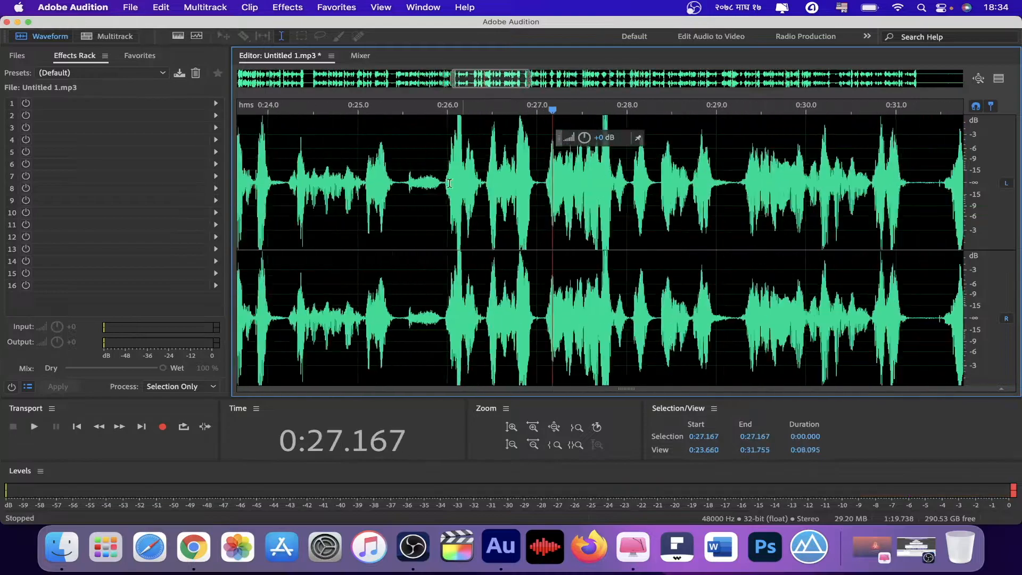
Step: Try deleting the faint noise from about 0:25.519 to 0:25.924, and undo the deletion
{"action": "left_click", "coordinate": [411, 179]}
{"action": "scroll", "coordinate": [418, 187], "scroll_direction": "up", "scroll_amount": 3}
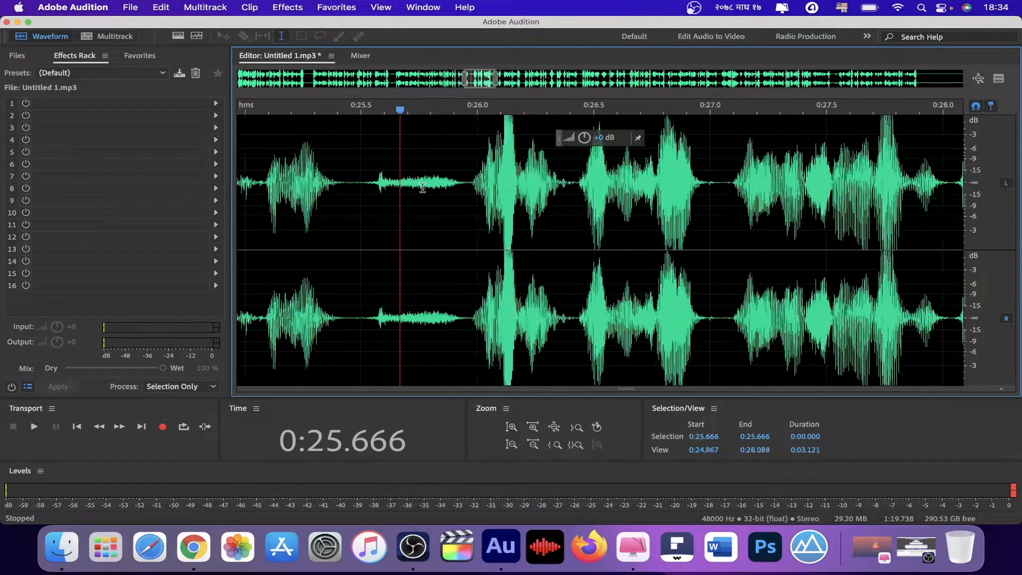
{"action": "left_click", "coordinate": [464, 175]}
{"action": "left_click_drag", "start_coordinate": [464, 175], "coordinate": [360, 184]}
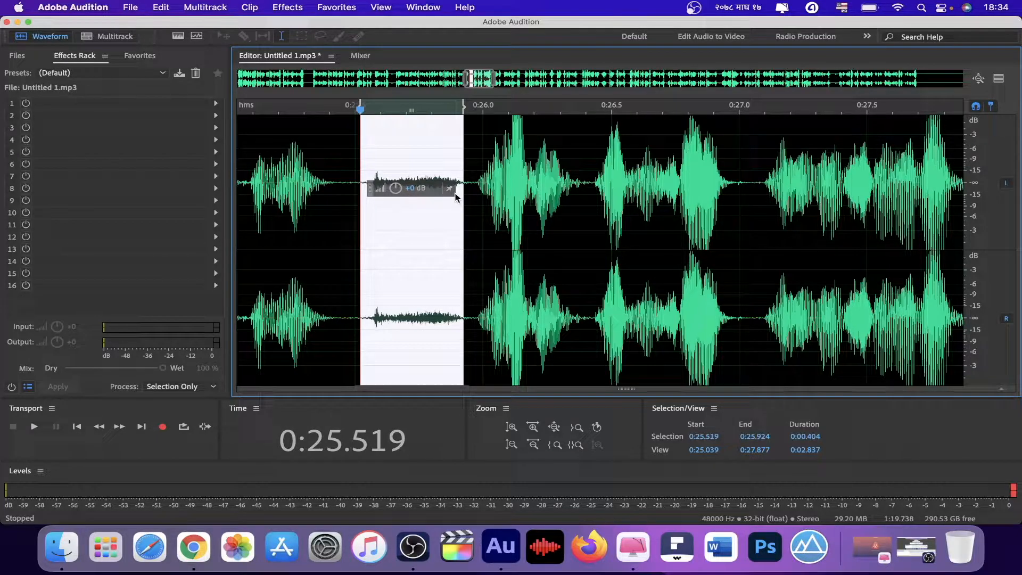
{"action": "key", "text": "Delete"}
{"action": "scroll", "coordinate": [456, 198], "scroll_direction": "down", "scroll_amount": 10}
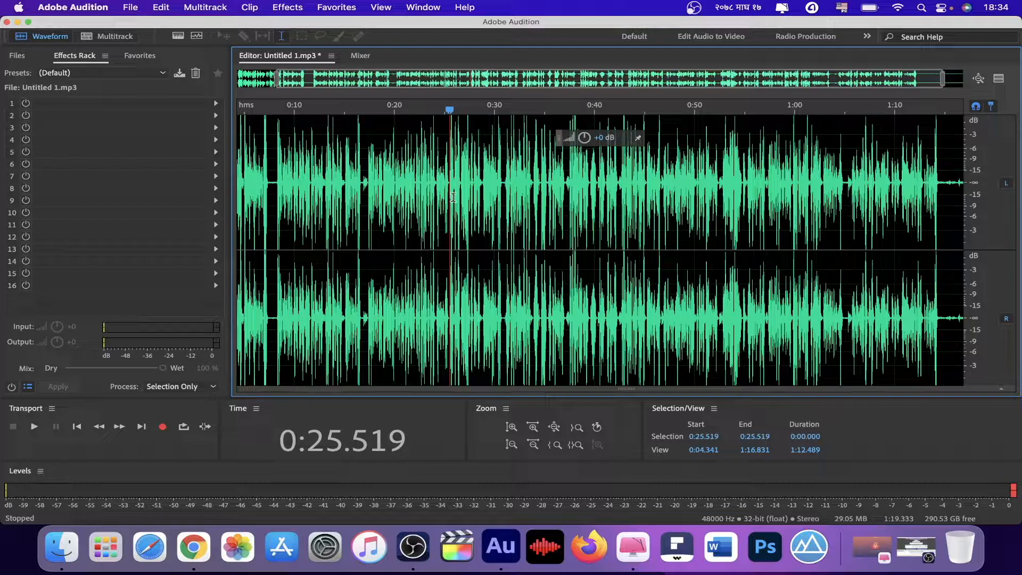
{"action": "key", "text": "super+z"}
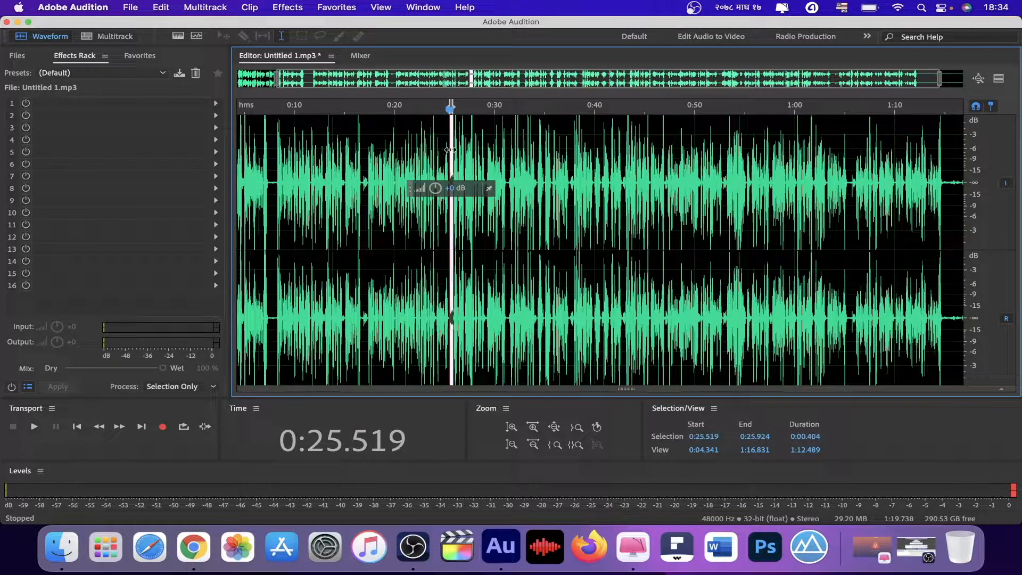
Step: Examine the waveform around the faint noise between about 0:25.5 and 0:26.0
{"action": "left_click", "coordinate": [474, 155]}
{"action": "scroll", "coordinate": [478, 175], "scroll_direction": "up", "scroll_amount": 2}
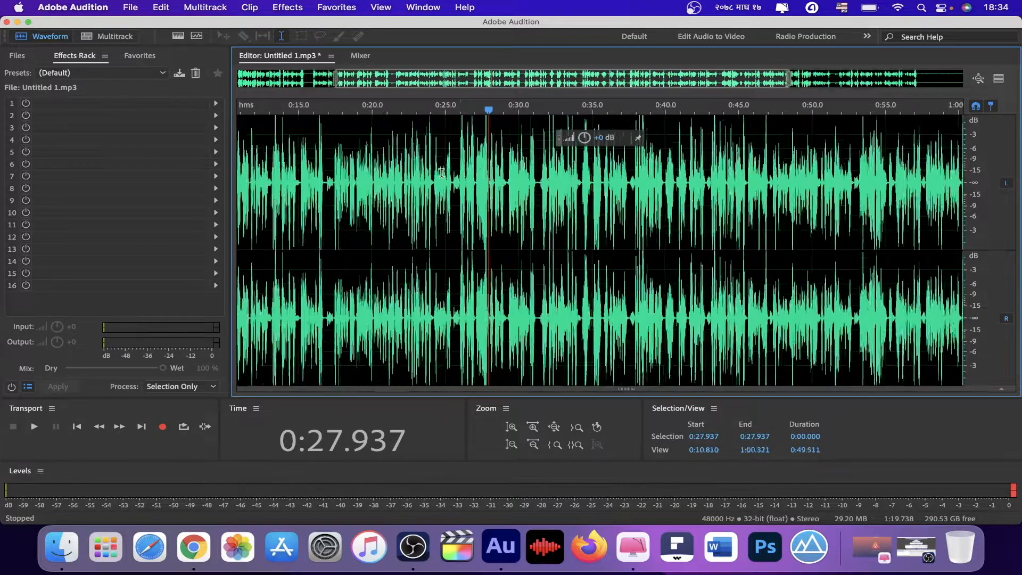
{"action": "scroll", "coordinate": [479, 183], "scroll_direction": "down", "scroll_amount": 4}
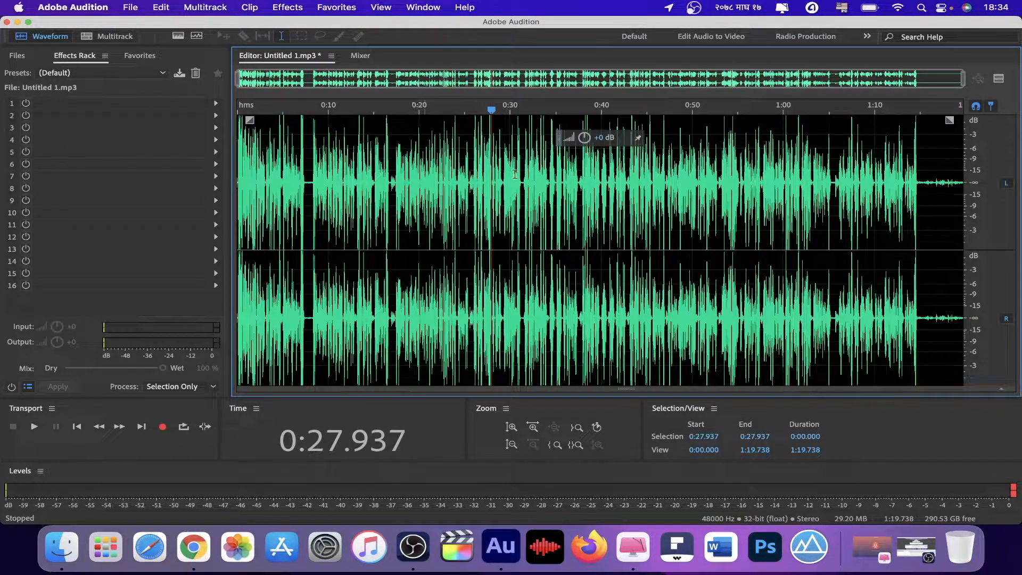
{"action": "scroll", "coordinate": [456, 181], "scroll_direction": "up", "scroll_amount": 5}
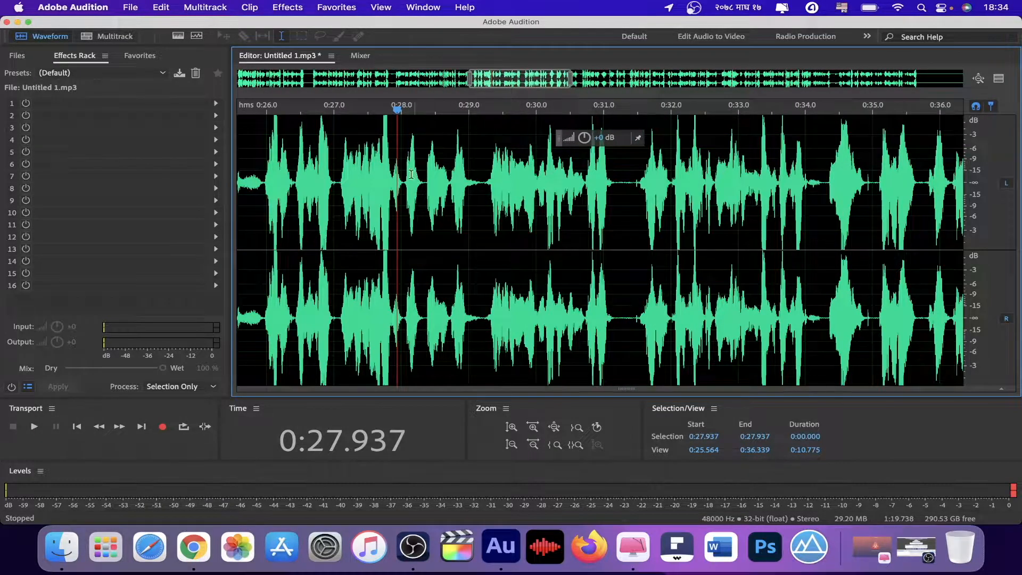
{"action": "scroll", "coordinate": [432, 196], "scroll_direction": "down", "scroll_amount": 2}
{"action": "scroll", "coordinate": [377, 181], "scroll_direction": "down", "scroll_amount": 2}
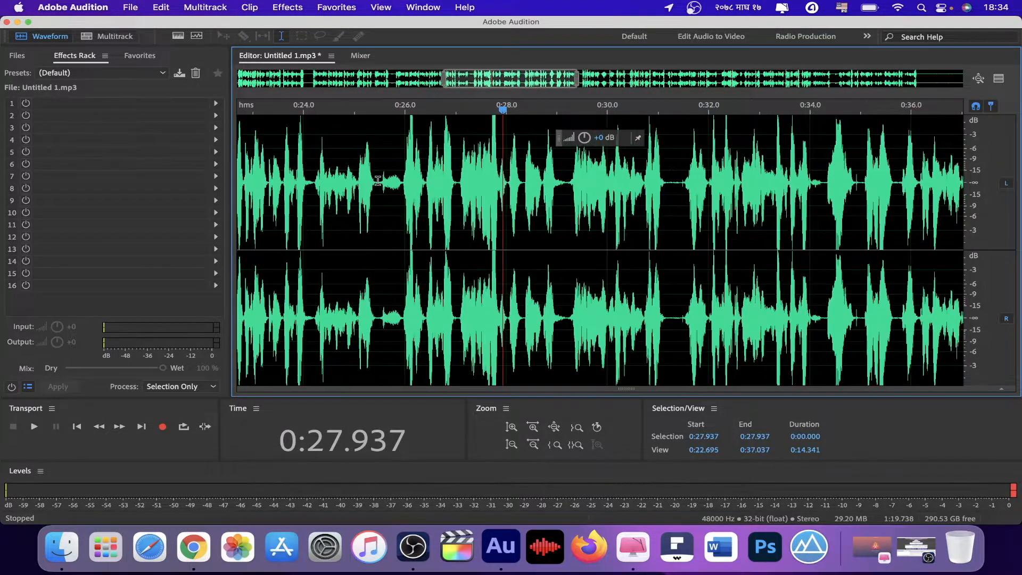
{"action": "scroll", "coordinate": [394, 189], "scroll_direction": "down", "scroll_amount": 1}
{"action": "scroll", "coordinate": [394, 189], "scroll_direction": "up", "scroll_amount": 6}
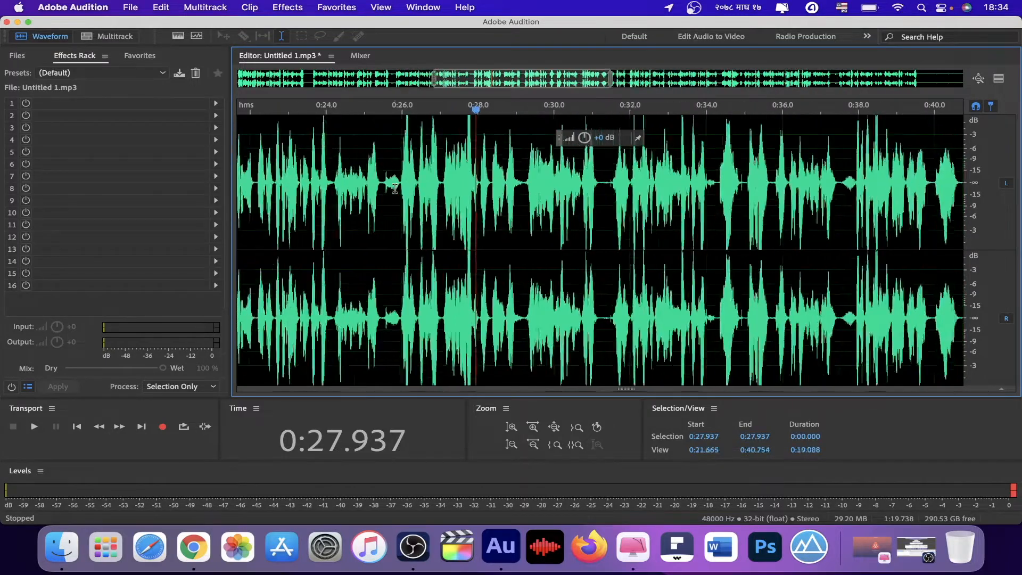
{"action": "scroll", "coordinate": [395, 189], "scroll_direction": "up", "scroll_amount": 3}
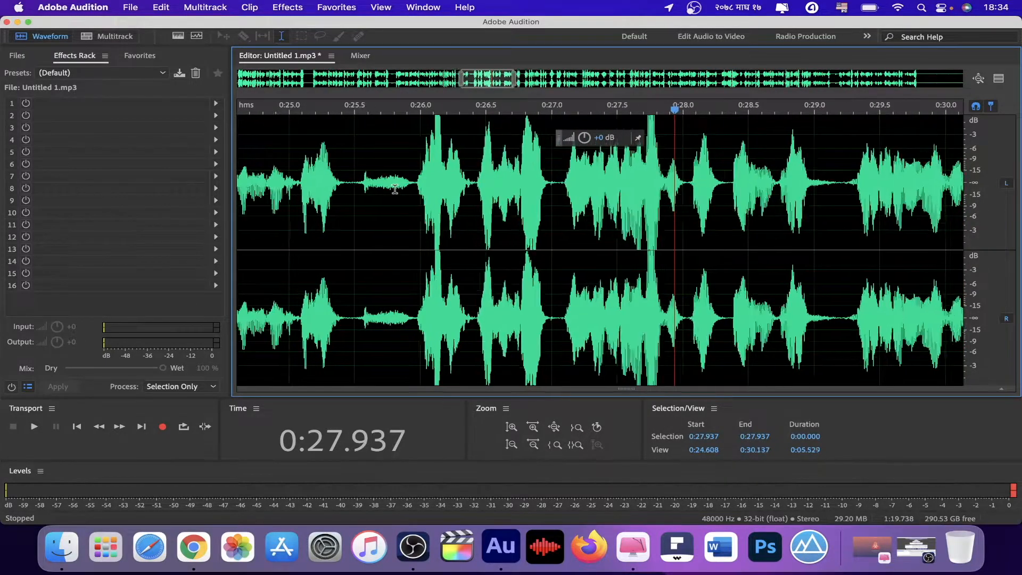
Step: Try deleting a wider span from about 0:25.500 to 0:26.044 that includes the start of the following phrase
{"action": "left_click", "coordinate": [439, 178]}
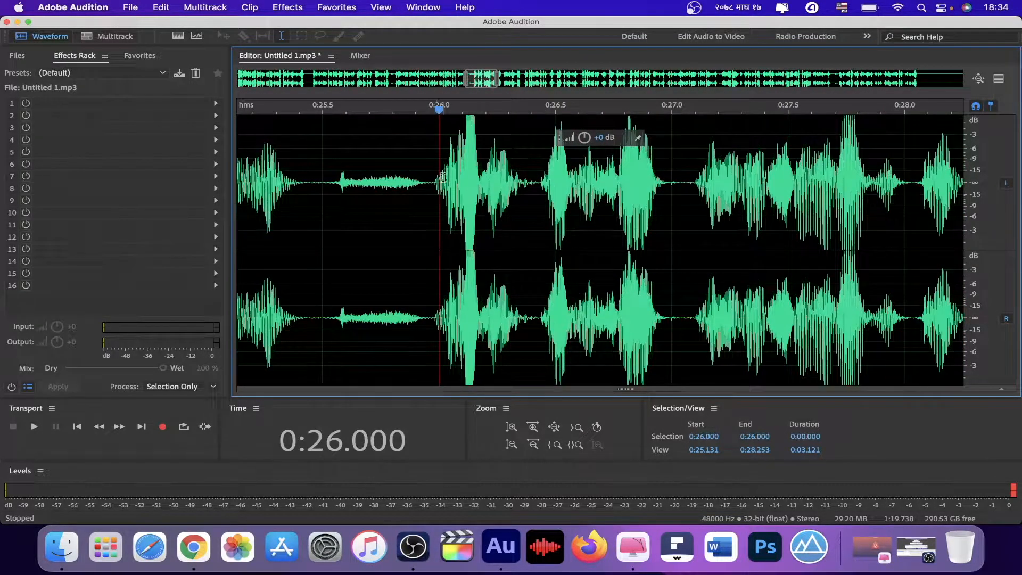
{"action": "left_click", "coordinate": [445, 178]}
{"action": "left_click", "coordinate": [450, 179]}
{"action": "left_click_drag", "start_coordinate": [449, 179], "coordinate": [323, 192]}
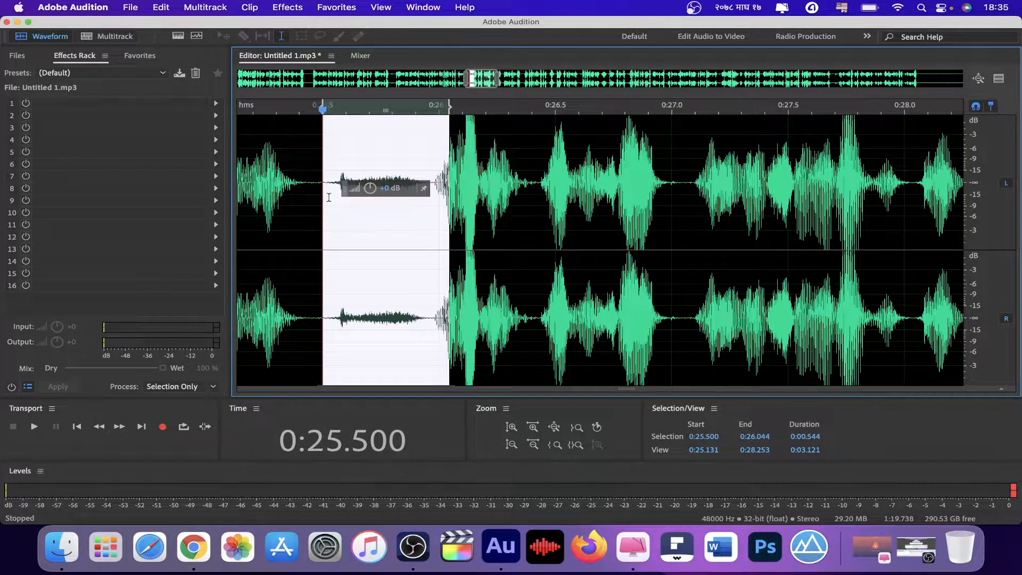
{"action": "key", "text": "Delete"}
Step: Play from the cut at about 0:25.500 twice, and undo the wide deletion
{"action": "key", "text": "space"}
{"action": "key", "text": "space"}
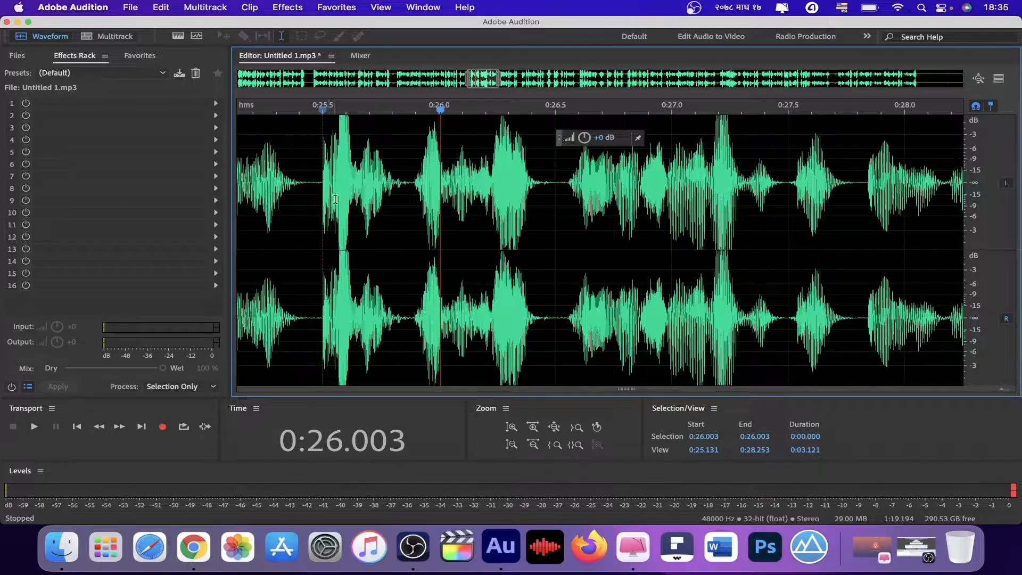
{"action": "scroll", "coordinate": [323, 172], "scroll_direction": "up", "scroll_amount": 1}
{"action": "left_click", "coordinate": [323, 172]}
{"action": "key", "text": "space"}
{"action": "key", "text": "space"}
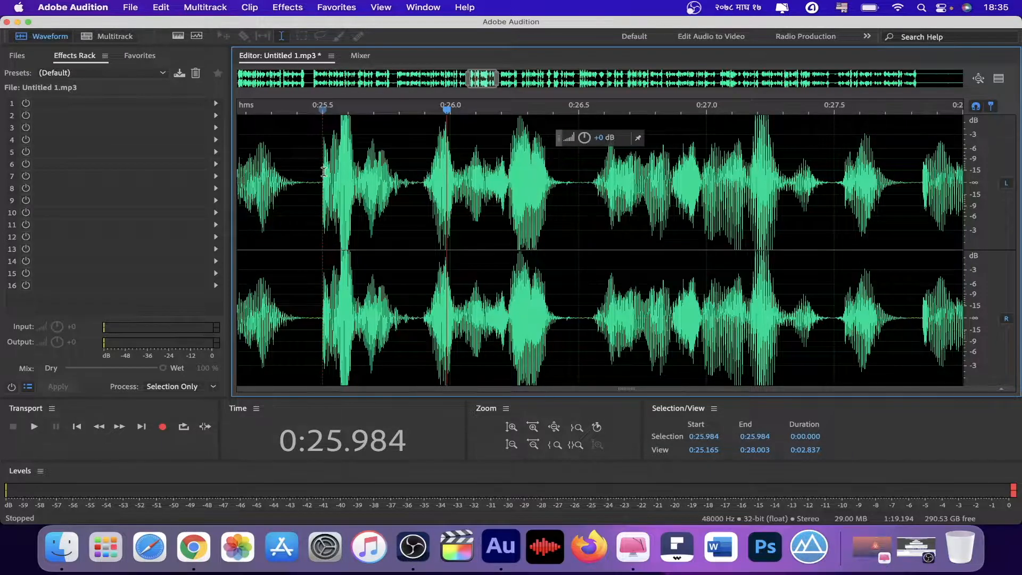
{"action": "left_click", "coordinate": [322, 172]}
{"action": "key", "text": "super+v"}
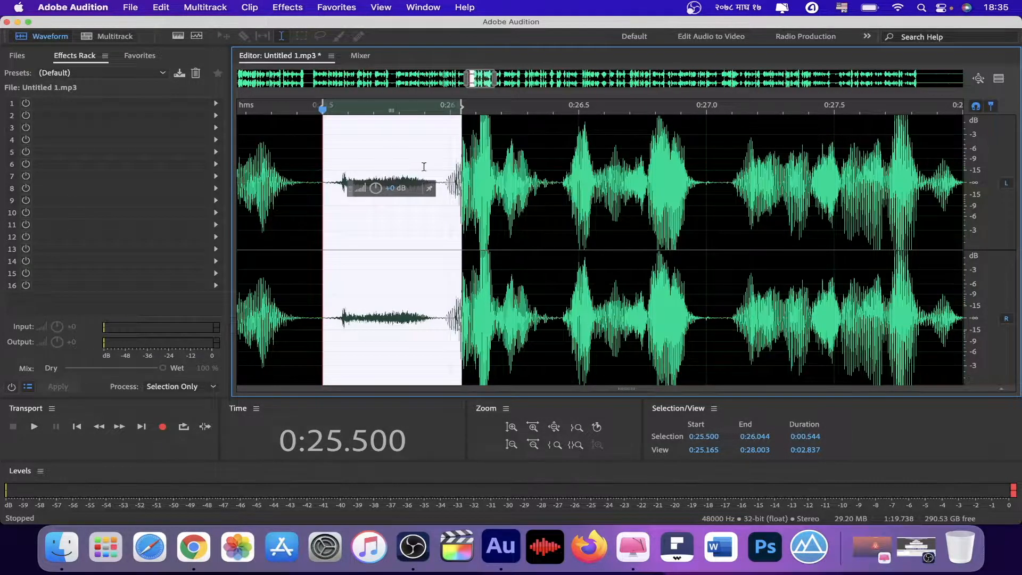
Step: Delete only the faint noise before the phrase, from about 0:25.510 to 0:25.952
{"action": "left_click", "coordinate": [450, 169]}
{"action": "scroll", "coordinate": [426, 187], "scroll_direction": "up", "scroll_amount": 2}
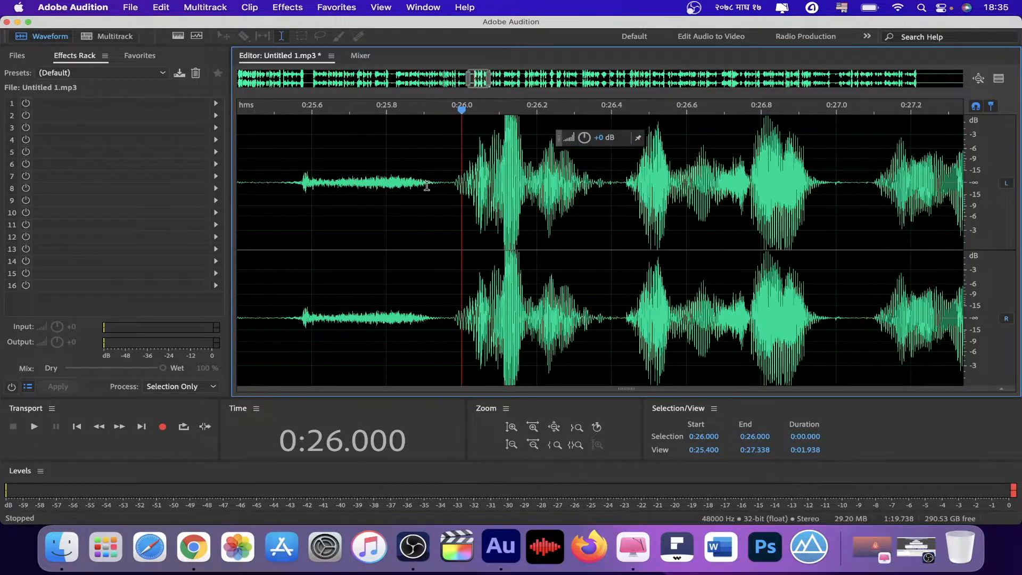
{"action": "left_click", "coordinate": [445, 179]}
{"action": "left_click_drag", "start_coordinate": [445, 180], "coordinate": [262, 208]}
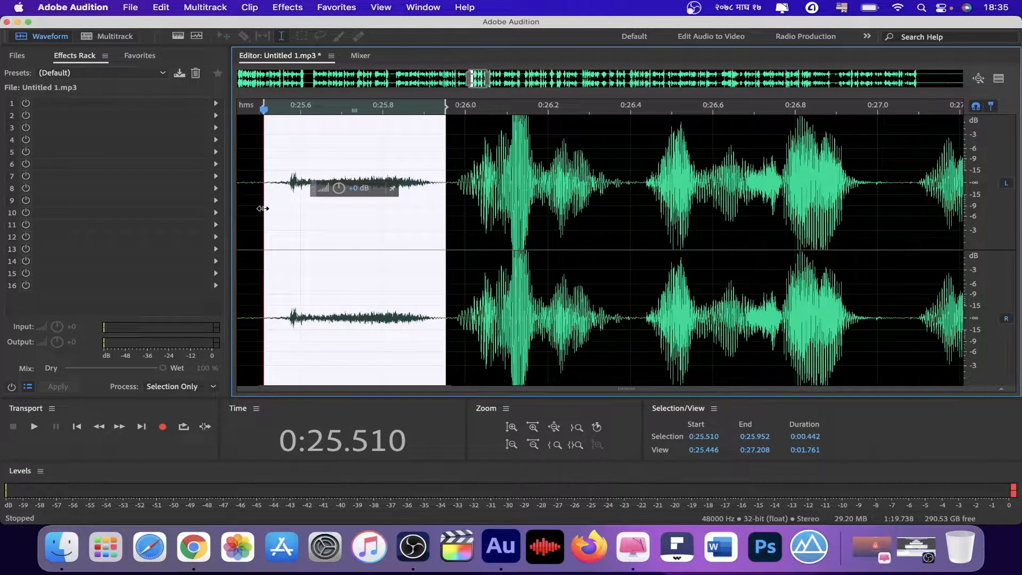
{"action": "key", "text": "Delete"}
Step: Play the recording from the cut at about 0:25.510 to about 0:33.136
{"action": "key", "text": "space"}
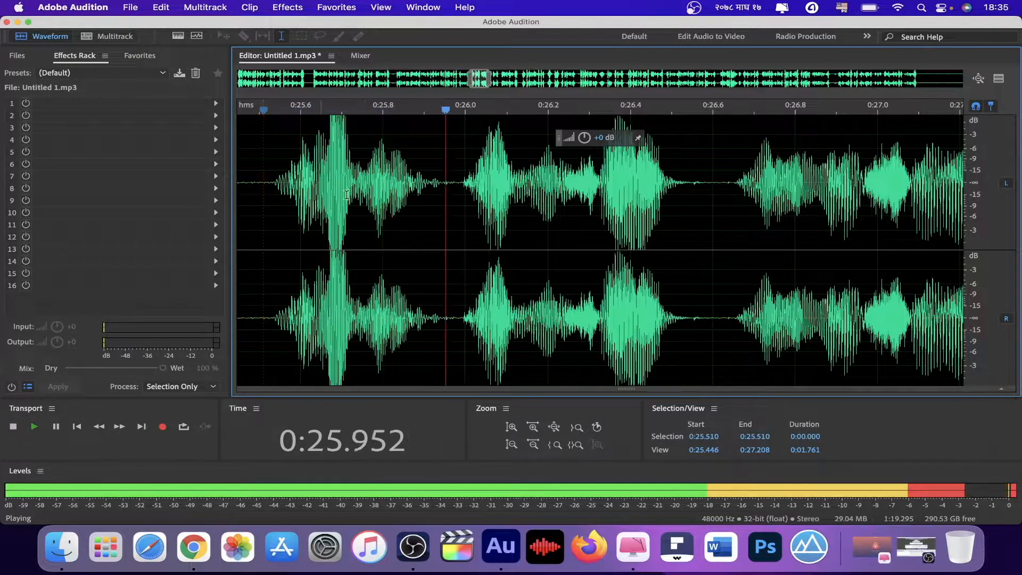
{"action": "scroll", "coordinate": [377, 191], "scroll_direction": "down", "scroll_amount": 10}
{"action": "scroll", "coordinate": [378, 191], "scroll_direction": "down", "scroll_amount": 2}
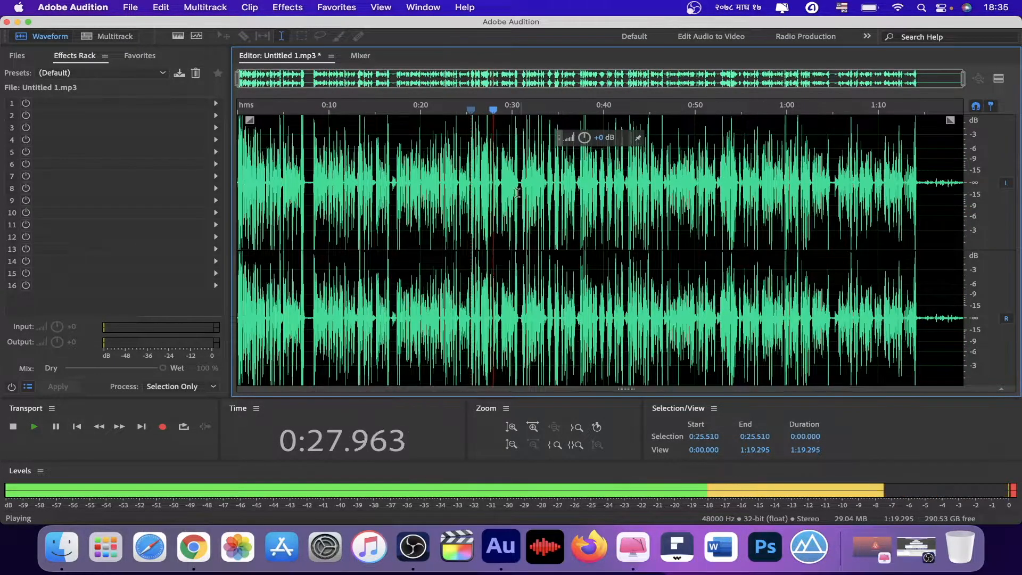
{"action": "left_click", "coordinate": [543, 190]}
{"action": "scroll", "coordinate": [542, 190], "scroll_direction": "up", "scroll_amount": 3}
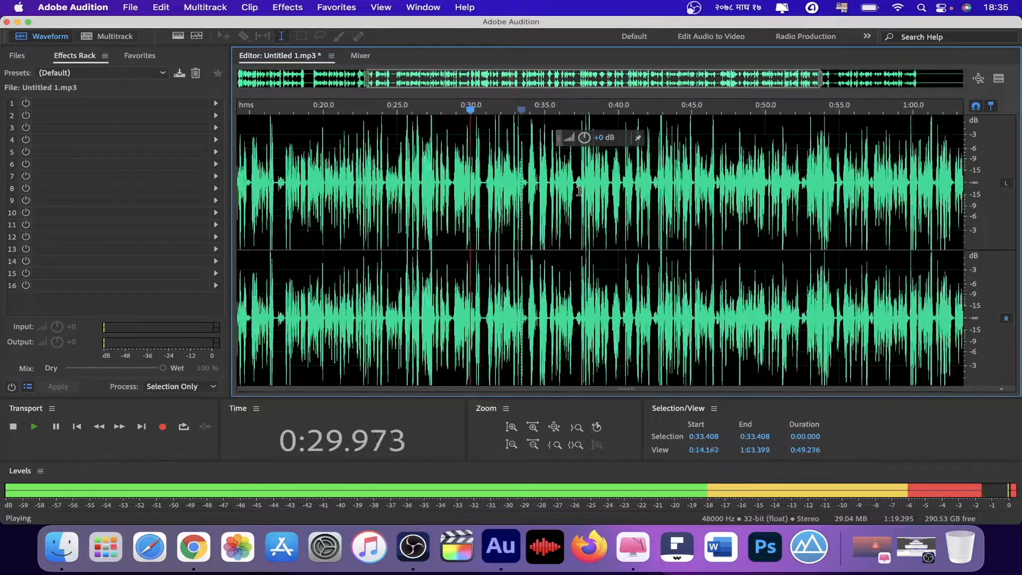
{"action": "scroll", "coordinate": [818, 184], "scroll_direction": "down", "scroll_amount": 3}
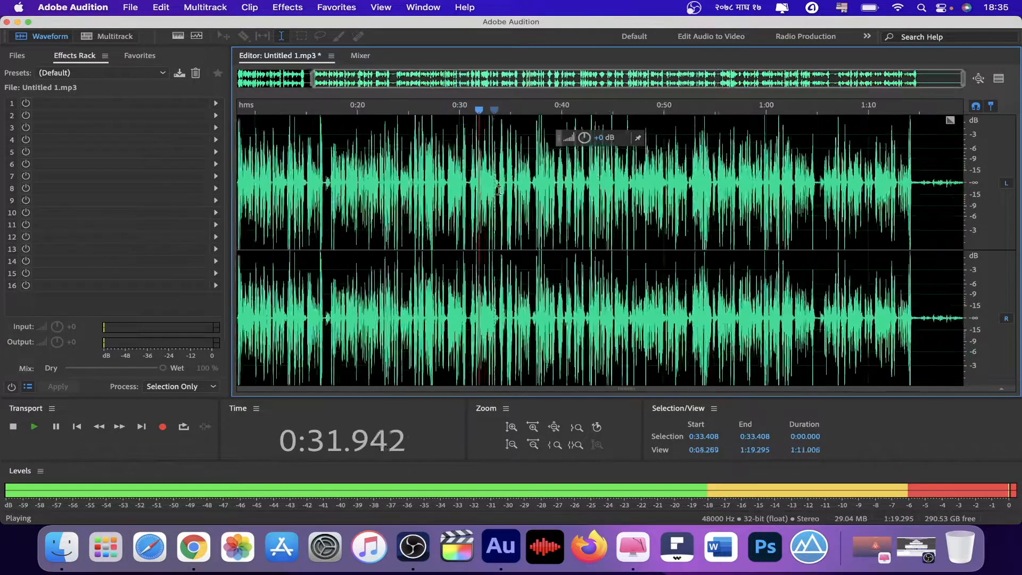
{"action": "key", "text": "space"}
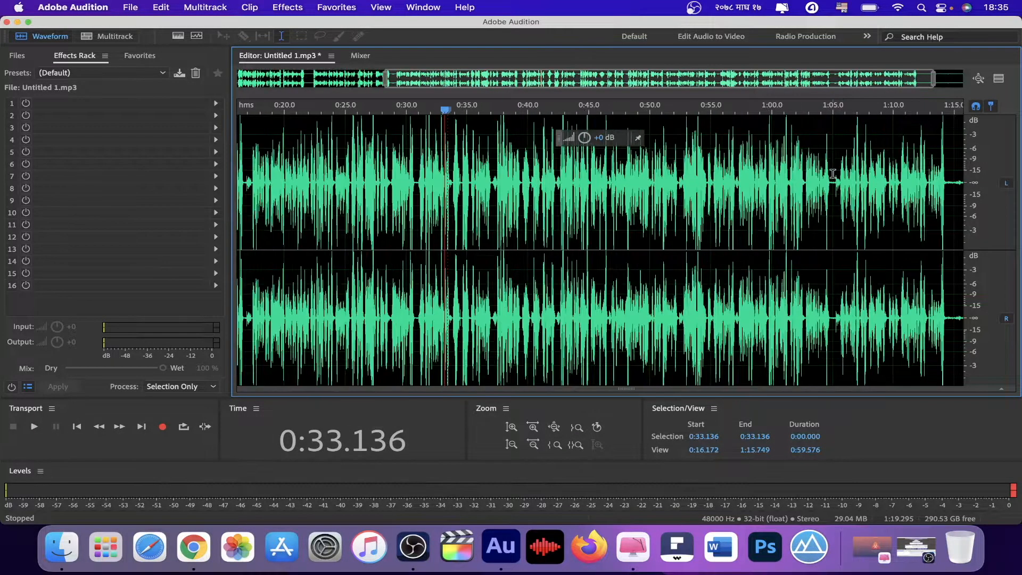
Step: Locate the faint noise in the quiet pause at about 1:05 near the end of the recording
{"action": "scroll", "coordinate": [830, 172], "scroll_direction": "up", "scroll_amount": 1}
{"action": "left_click_drag", "start_coordinate": [514, 77], "coordinate": [561, 84]}
{"action": "scroll", "coordinate": [886, 199], "scroll_direction": "up", "scroll_amount": 2}
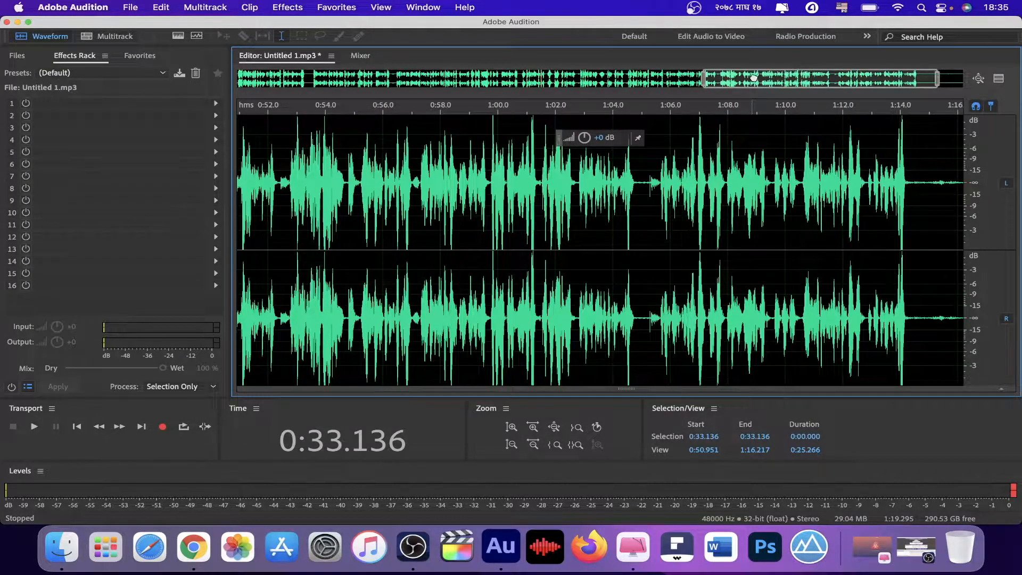
{"action": "left_click_drag", "start_coordinate": [758, 78], "coordinate": [898, 82]}
{"action": "left_click", "coordinate": [538, 180]}
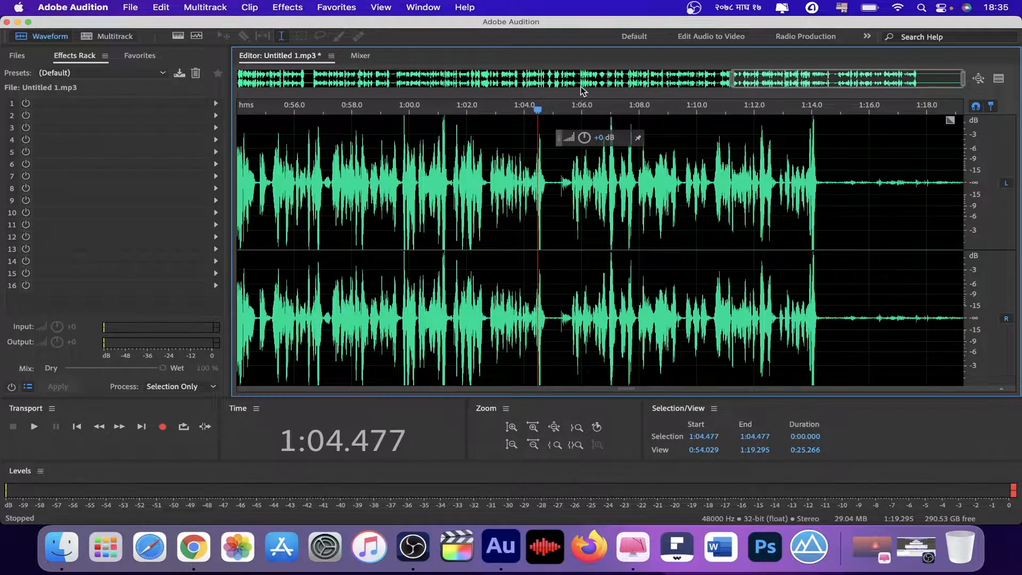
{"action": "scroll", "coordinate": [589, 181], "scroll_direction": "up", "scroll_amount": 3}
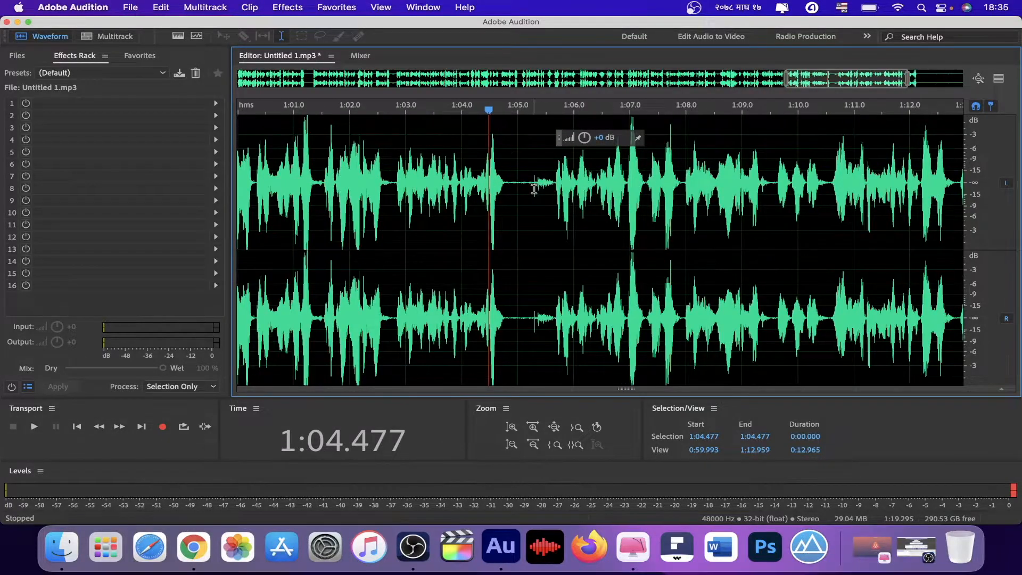
{"action": "scroll", "coordinate": [534, 188], "scroll_direction": "down", "scroll_amount": 3}
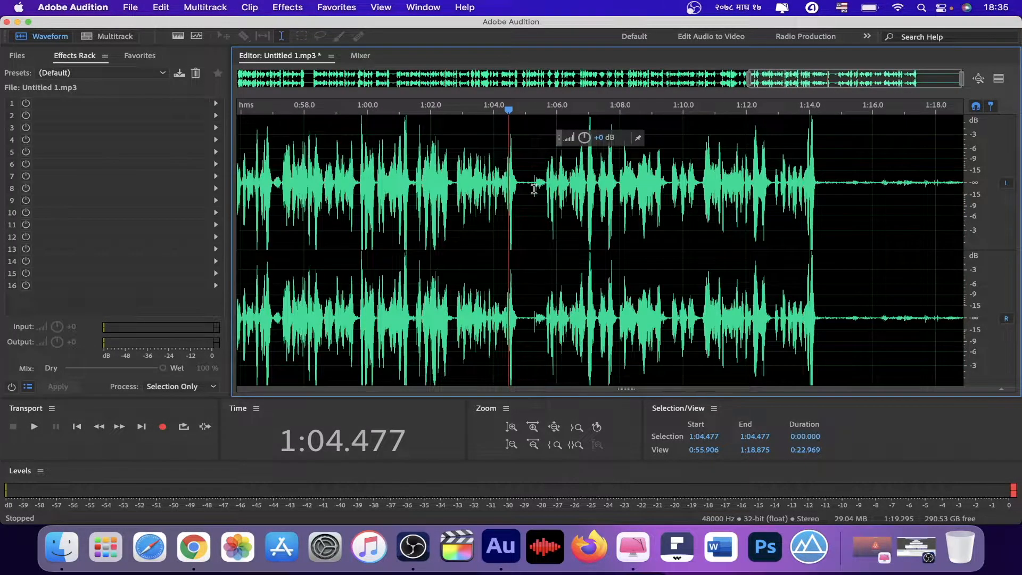
{"action": "scroll", "coordinate": [534, 189], "scroll_direction": "up", "scroll_amount": 2}
{"action": "scroll", "coordinate": [534, 188], "scroll_direction": "up", "scroll_amount": 1}
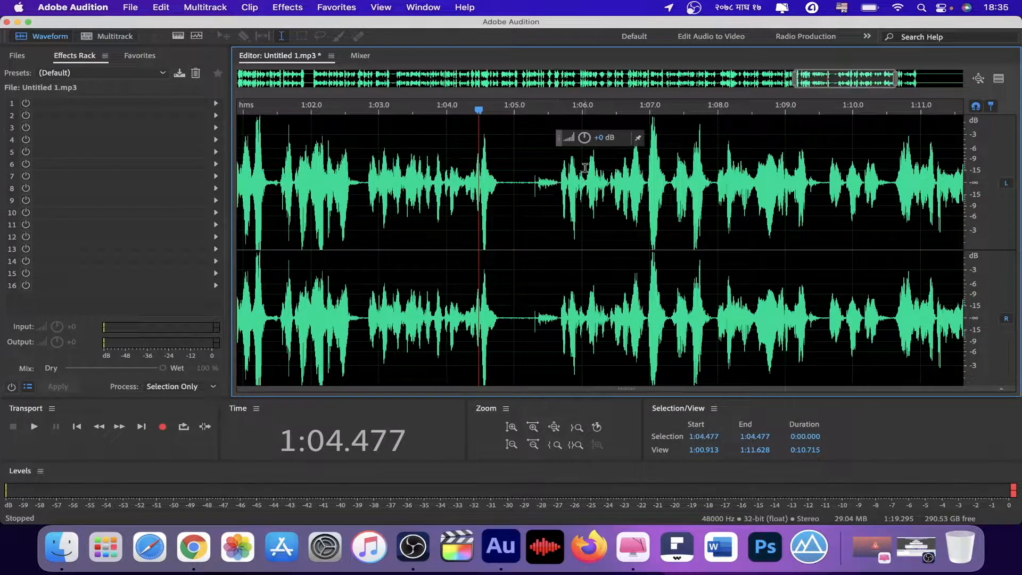
Step: Select the faint noise from about 1:05.134 to 1:05.637 and listen to the selection
{"action": "left_click", "coordinate": [564, 182]}
{"action": "scroll", "coordinate": [553, 197], "scroll_direction": "up", "scroll_amount": 4}
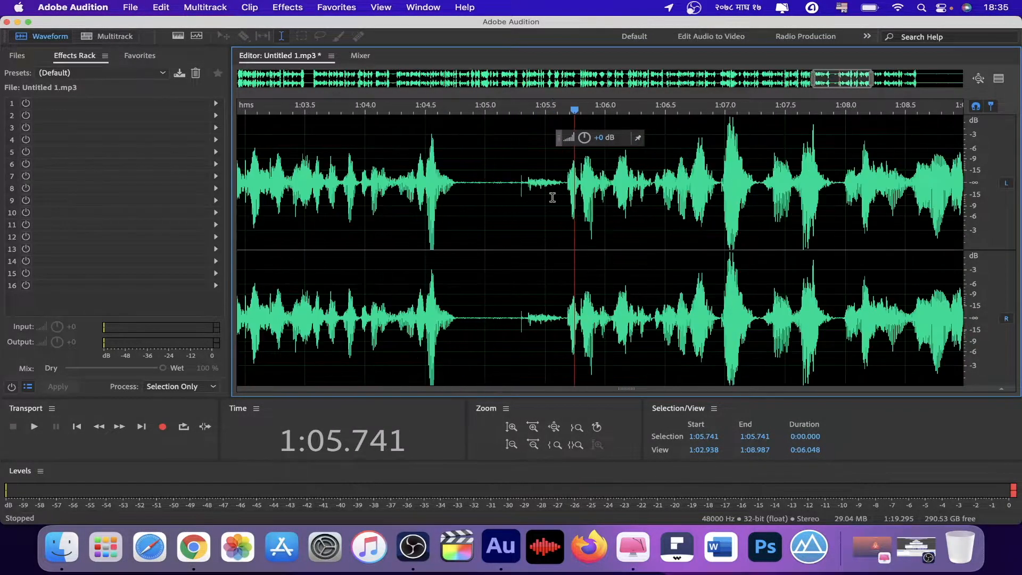
{"action": "left_click", "coordinate": [492, 178]}
{"action": "left_click_drag", "start_coordinate": [566, 181], "coordinate": [469, 186]}
{"action": "key", "text": "space"}
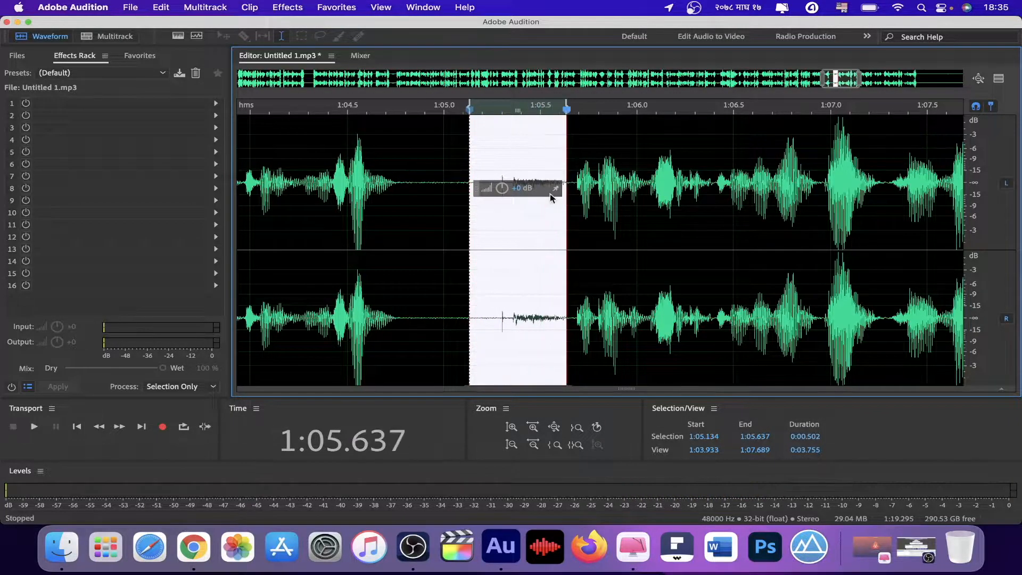
Step: Reselect the faint noise in the quiet pause, starting at about 1:05.101, and delete it
{"action": "key", "text": "space"}
{"action": "left_click", "coordinate": [557, 171]}
{"action": "left_click_drag", "start_coordinate": [564, 181], "coordinate": [461, 193]}
{"action": "key", "text": "Delete"}
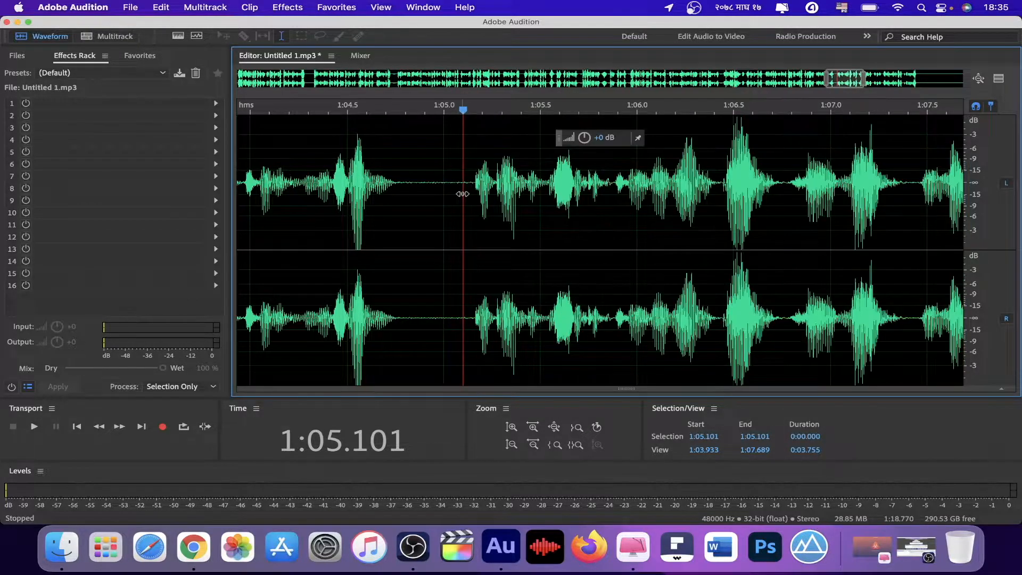
Step: Play the recording from the cut at about 1:05.101 to the end of the speech at about 1:13.690
{"action": "scroll", "coordinate": [474, 194], "scroll_direction": "down", "scroll_amount": 10}
{"action": "key", "text": "space"}
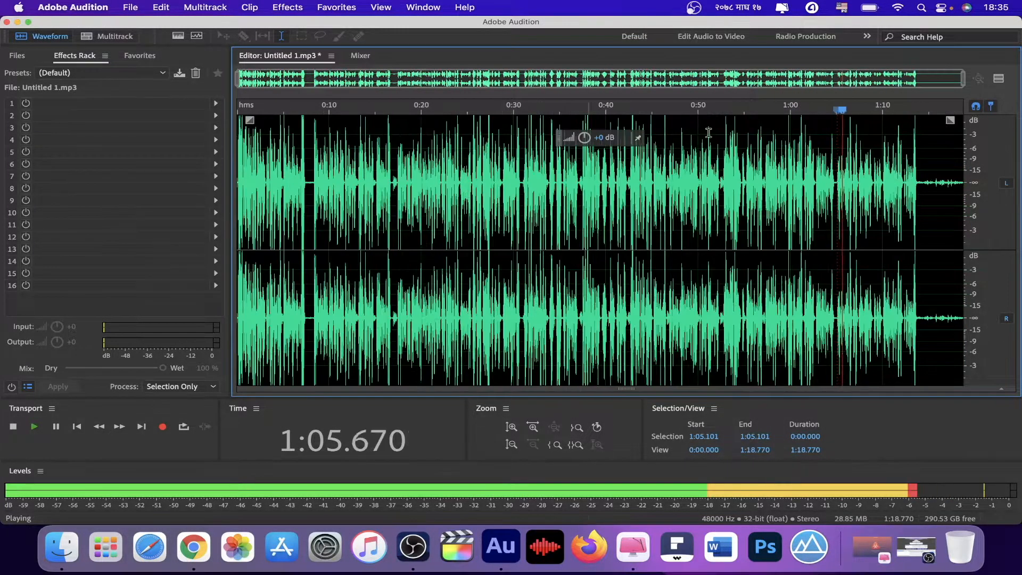
{"action": "scroll", "coordinate": [930, 205], "scroll_direction": "up", "scroll_amount": 2}
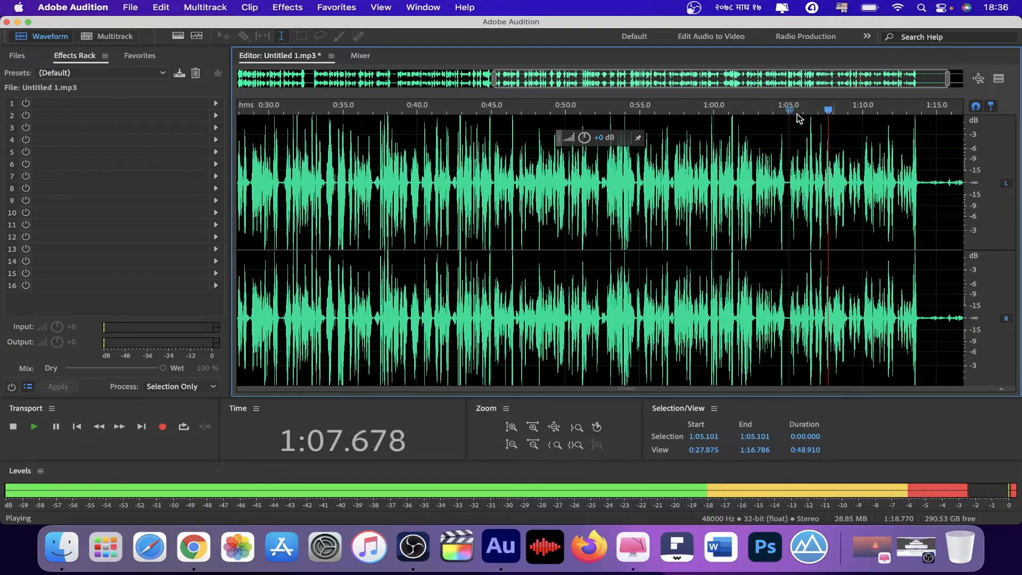
{"action": "scroll", "coordinate": [926, 200], "scroll_direction": "up", "scroll_amount": 1}
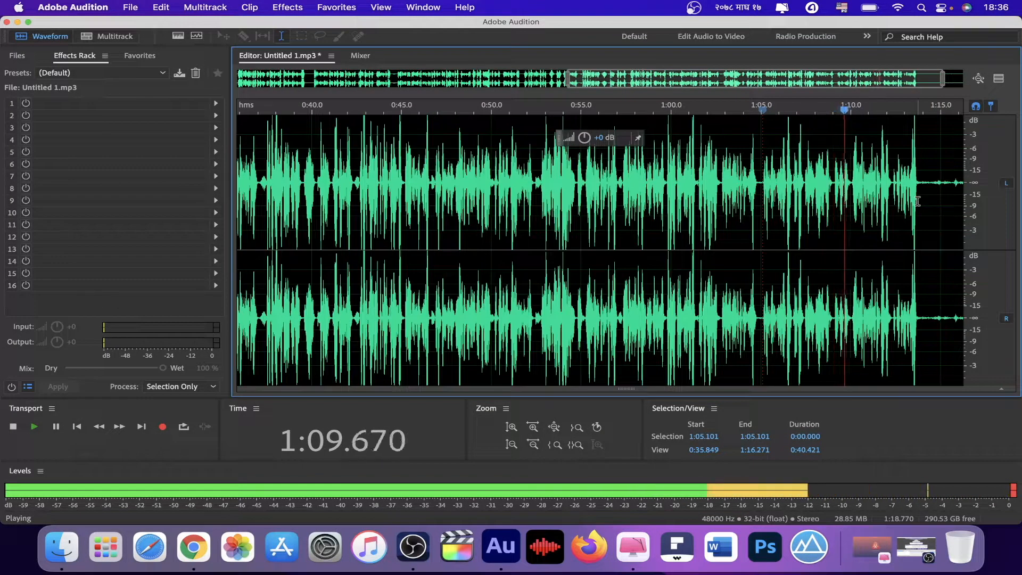
{"action": "scroll", "coordinate": [921, 189], "scroll_direction": "up", "scroll_amount": 2}
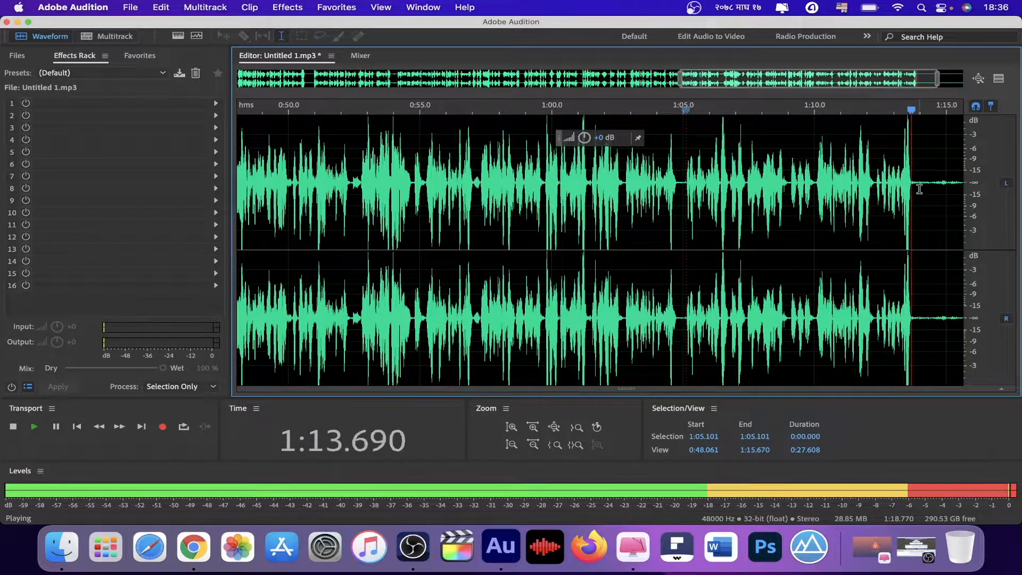
{"action": "key", "text": "space"}
Step: Delete the faint noise after the last phrase, from about 1:14.575 to the end of the recording at 1:18.770
{"action": "left_click_drag", "start_coordinate": [921, 180], "coordinate": [995, 191]}
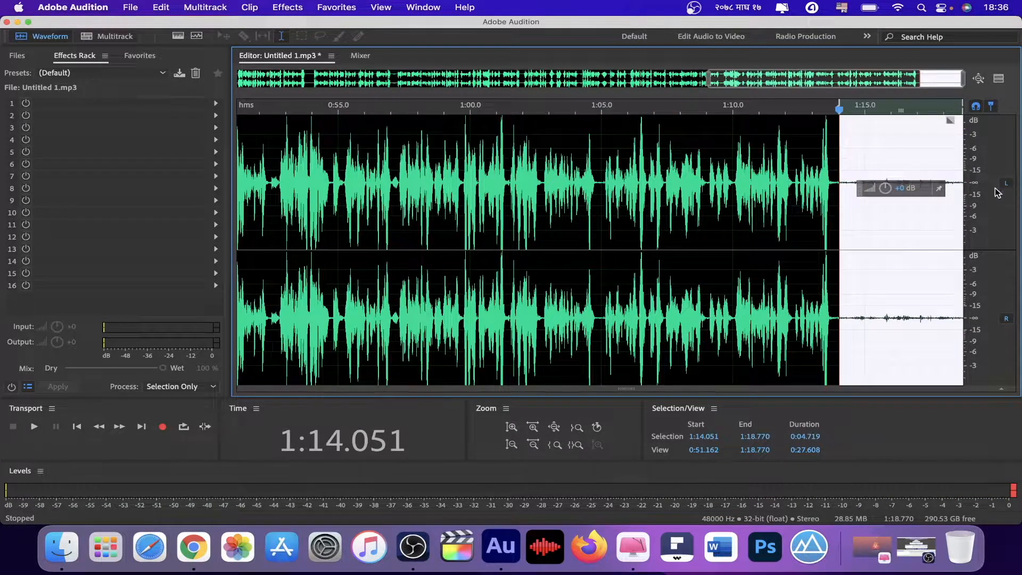
{"action": "left_click", "coordinate": [847, 173]}
{"action": "left_click_drag", "start_coordinate": [842, 174], "coordinate": [1019, 193]}
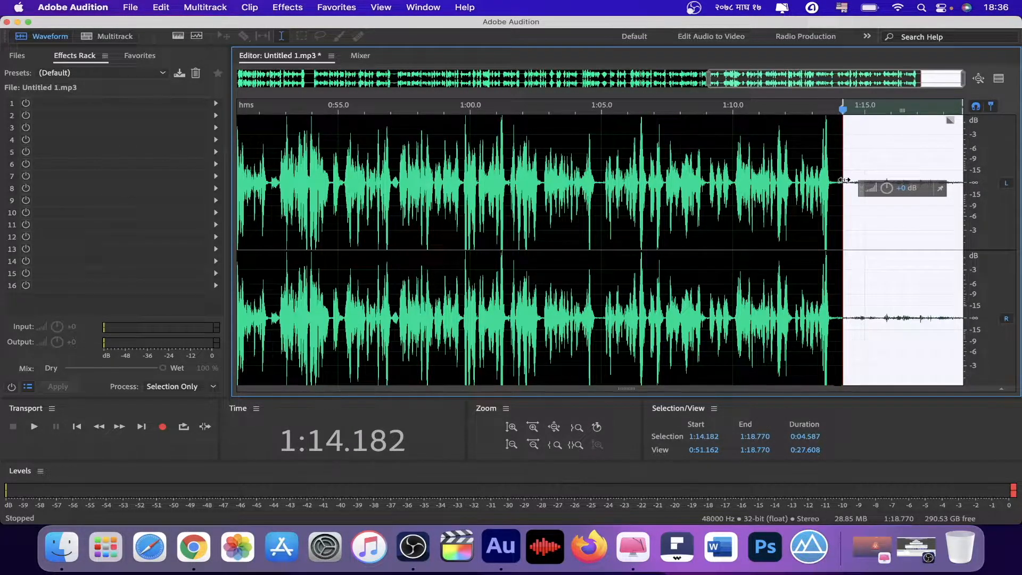
{"action": "scroll", "coordinate": [843, 181], "scroll_direction": "up", "scroll_amount": 1}
{"action": "mouse_move", "coordinate": [842, 181]}
{"action": "left_mouse_down"}
{"action": "mouse_move", "coordinate": [962, 187]}
{"action": "mouse_move", "coordinate": [845, 192]}
{"action": "left_mouse_up"}
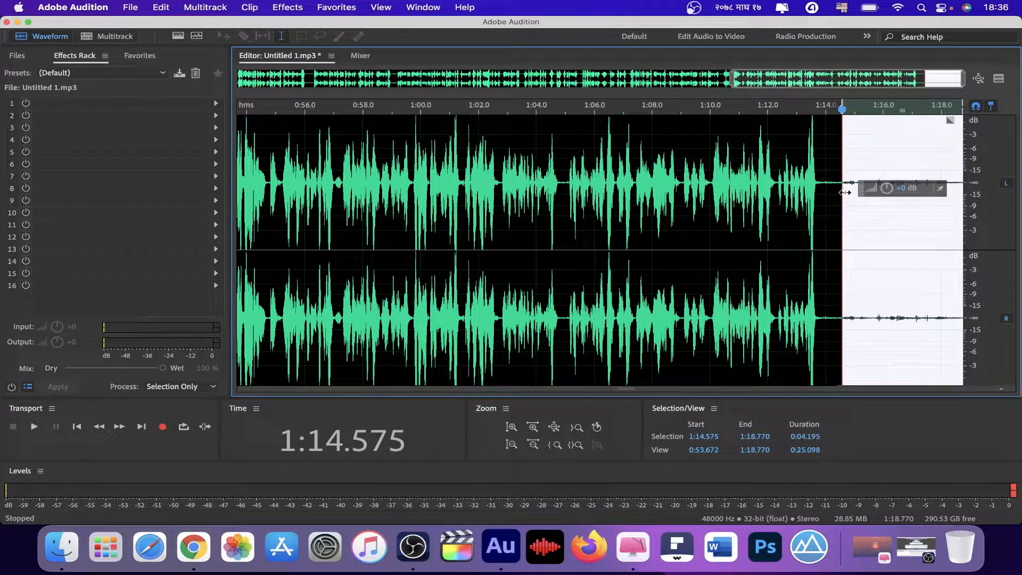
{"action": "key", "text": "Delete"}
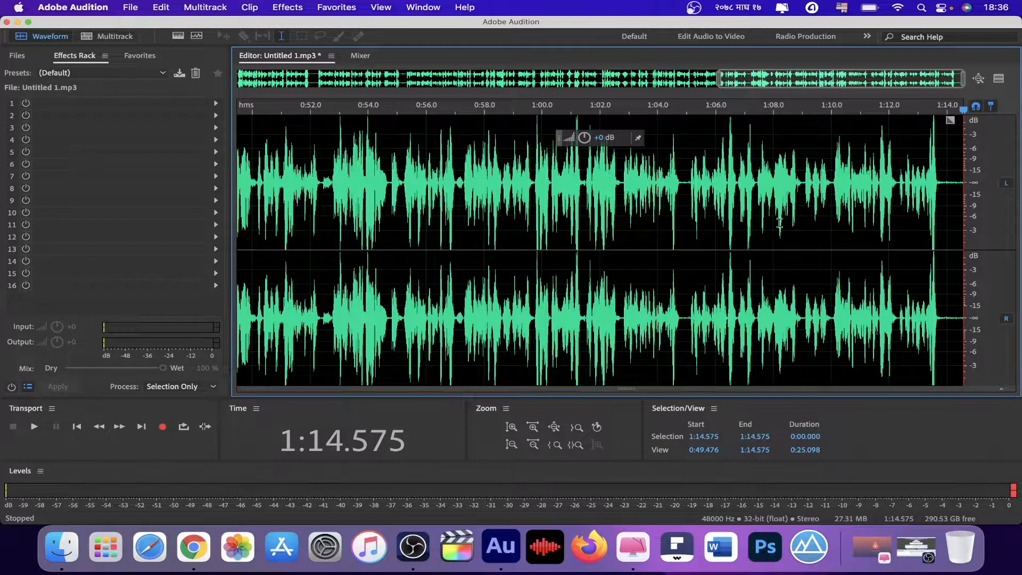
Step: Examine the trimmed waveform at full length, around the pause after 0:07 and at the start of the recording
{"action": "key", "text": "backslash"}
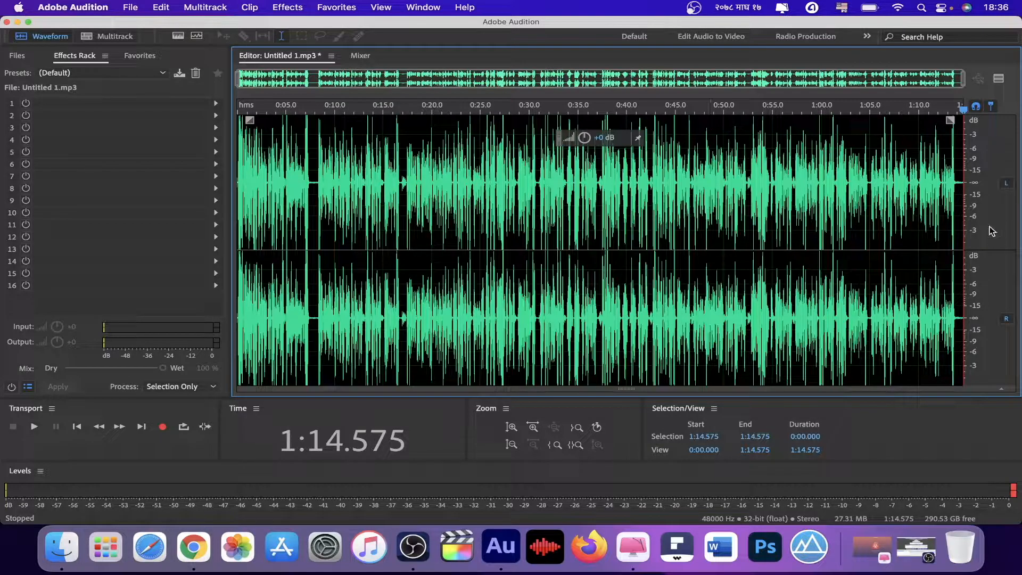
{"action": "left_click_drag", "start_coordinate": [958, 178], "coordinate": [154, 201]}
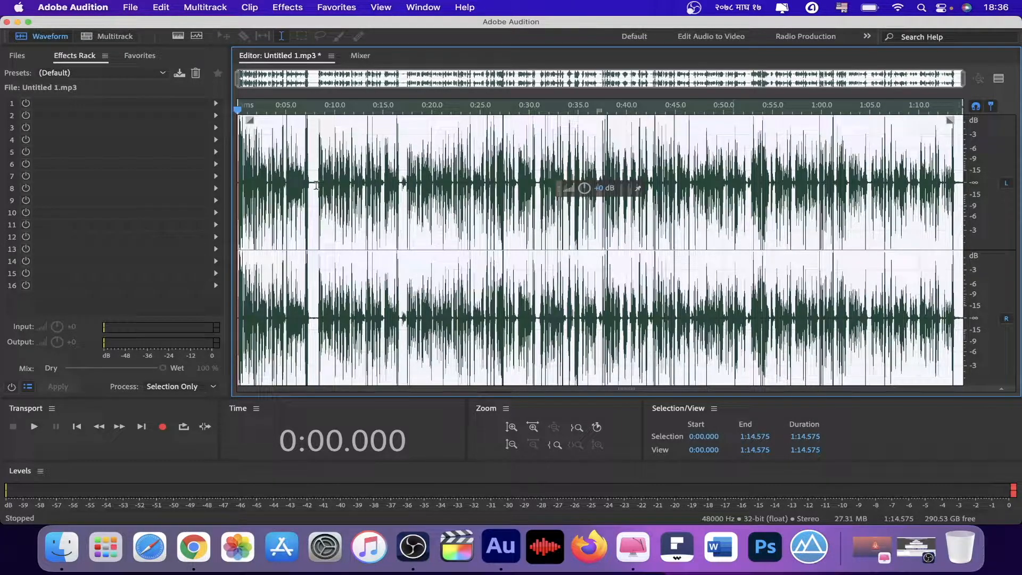
{"action": "left_click", "coordinate": [302, 175]}
{"action": "scroll", "coordinate": [297, 190], "scroll_direction": "up", "scroll_amount": 5}
{"action": "scroll", "coordinate": [297, 190], "scroll_direction": "up", "scroll_amount": 2}
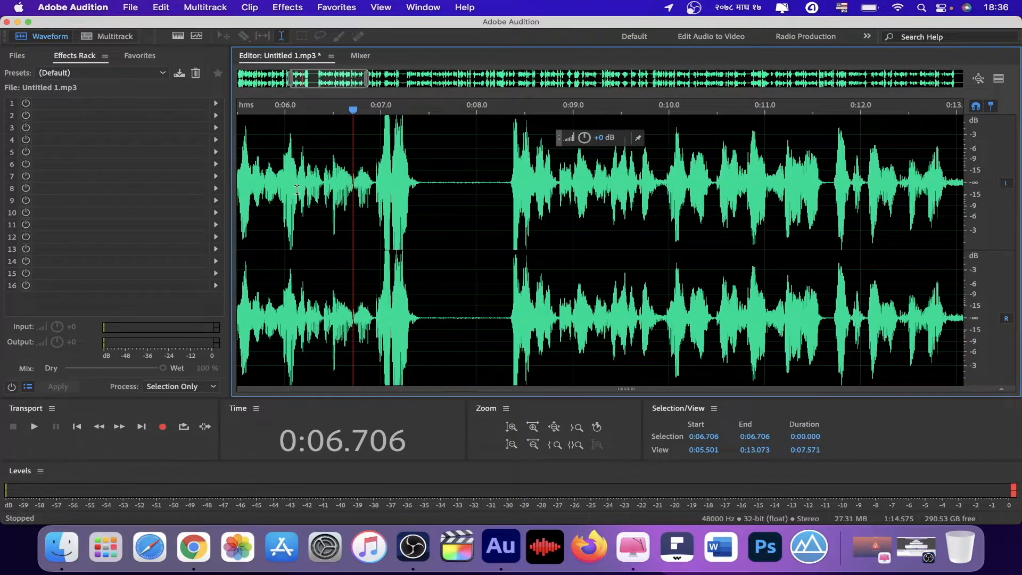
{"action": "scroll", "coordinate": [297, 190], "scroll_direction": "down", "scroll_amount": 7}
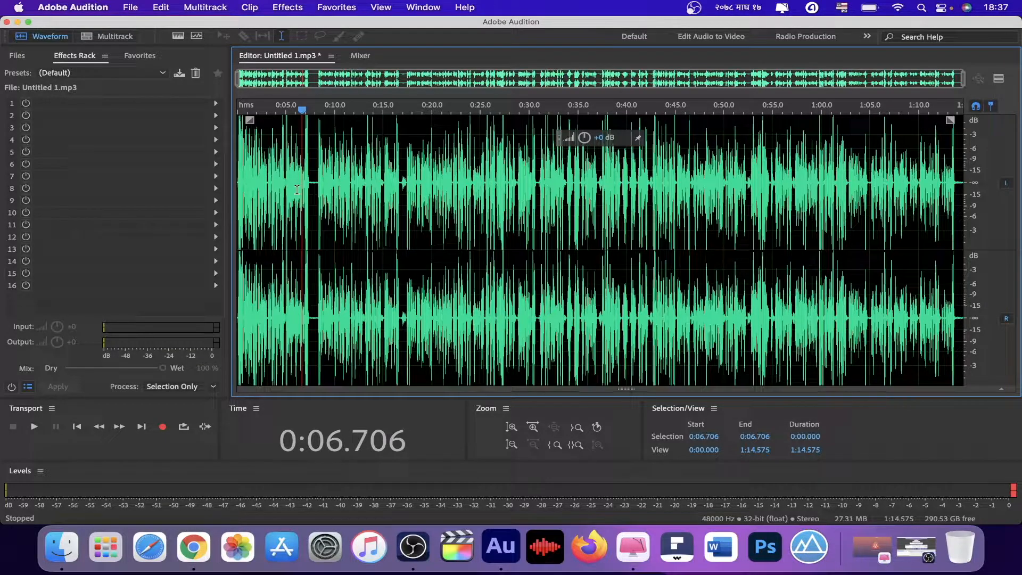
{"action": "left_click", "coordinate": [238, 176]}
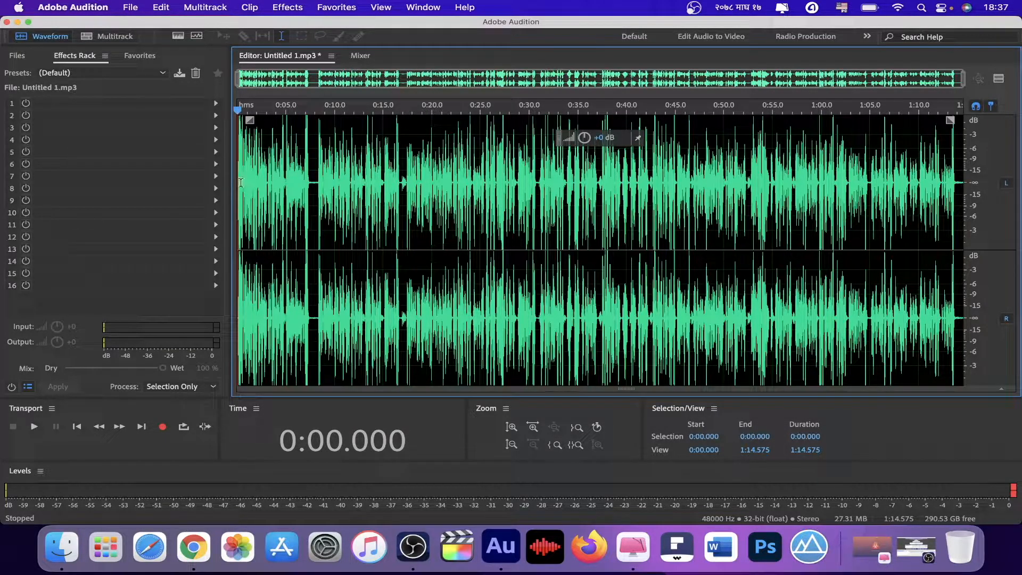
{"action": "scroll", "coordinate": [241, 182], "scroll_direction": "up", "scroll_amount": 6}
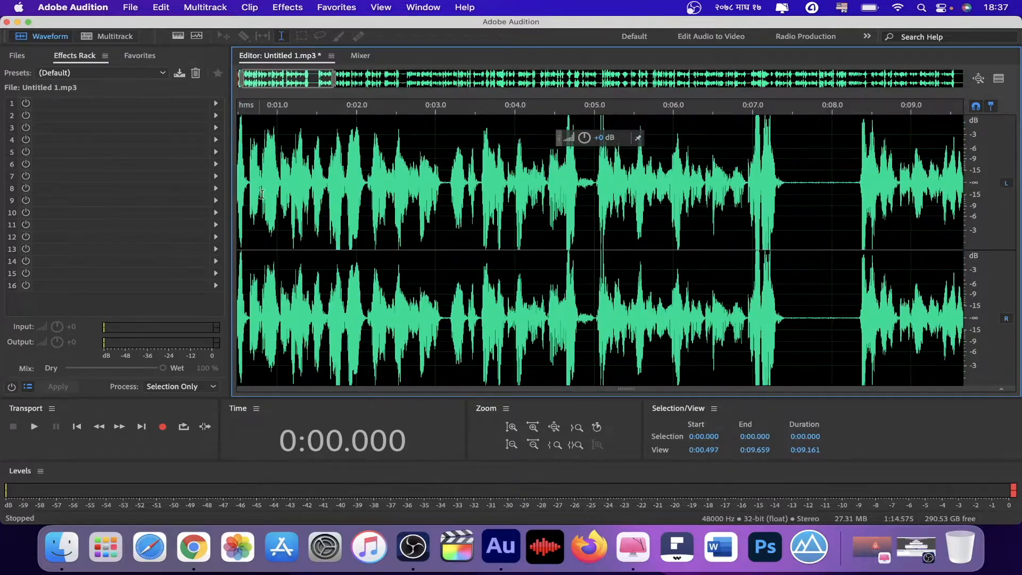
{"action": "scroll", "coordinate": [298, 200], "scroll_direction": "down", "scroll_amount": 6}
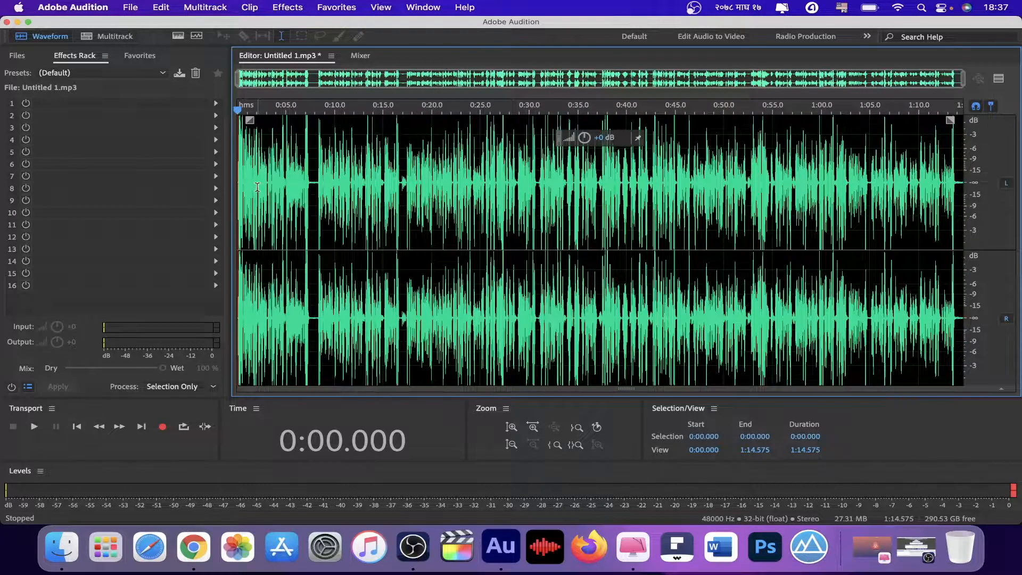
{"action": "scroll", "coordinate": [257, 186], "scroll_direction": "up", "scroll_amount": 2}
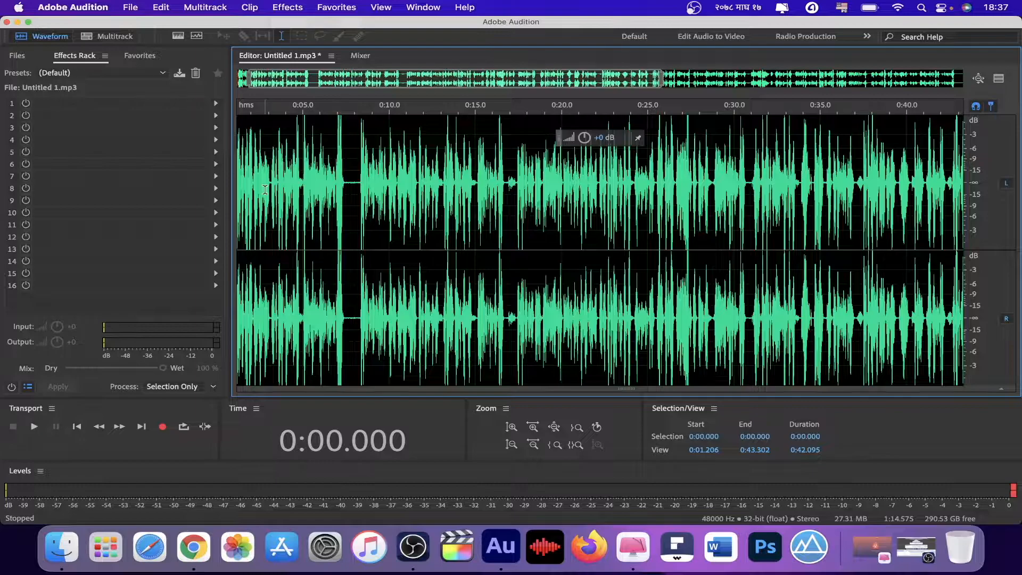
{"action": "scroll", "coordinate": [265, 190], "scroll_direction": "down", "scroll_amount": 2}
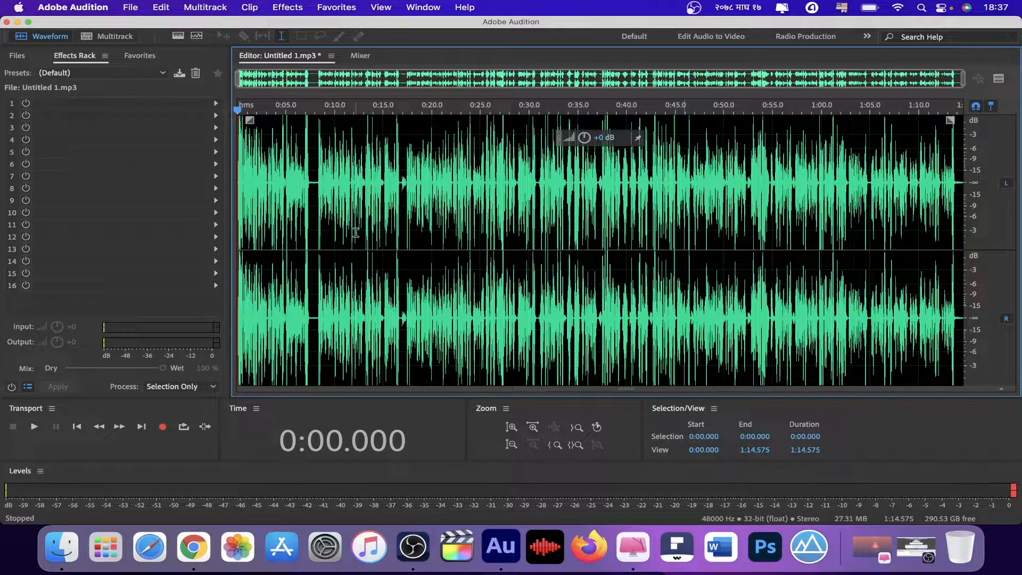
Step: Select the whole recording and set it up for saving under the name news.mp3 in MP3 Audio format
{"action": "key", "text": "super+a"}
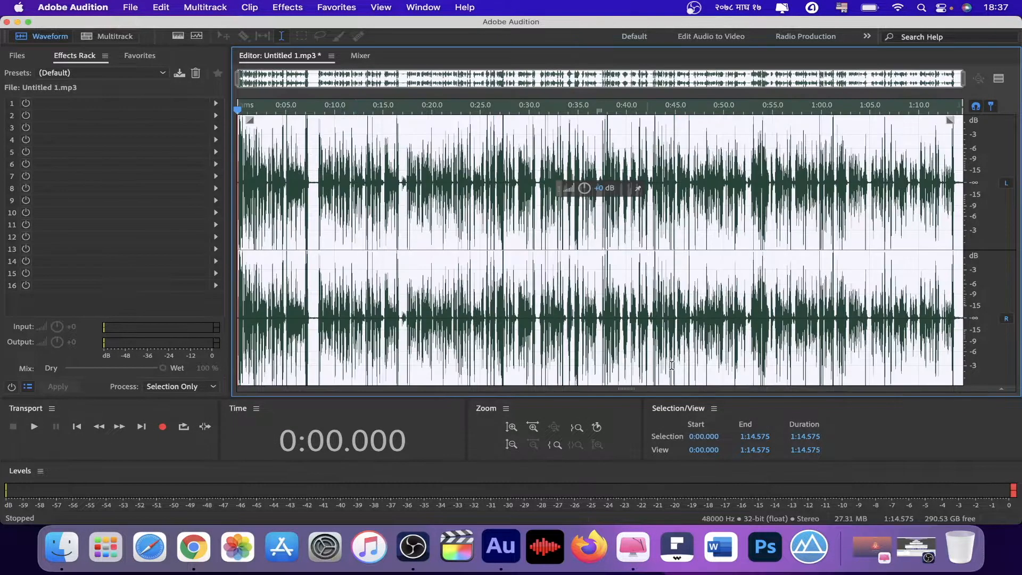
{"action": "left_click", "coordinate": [130, 7]}
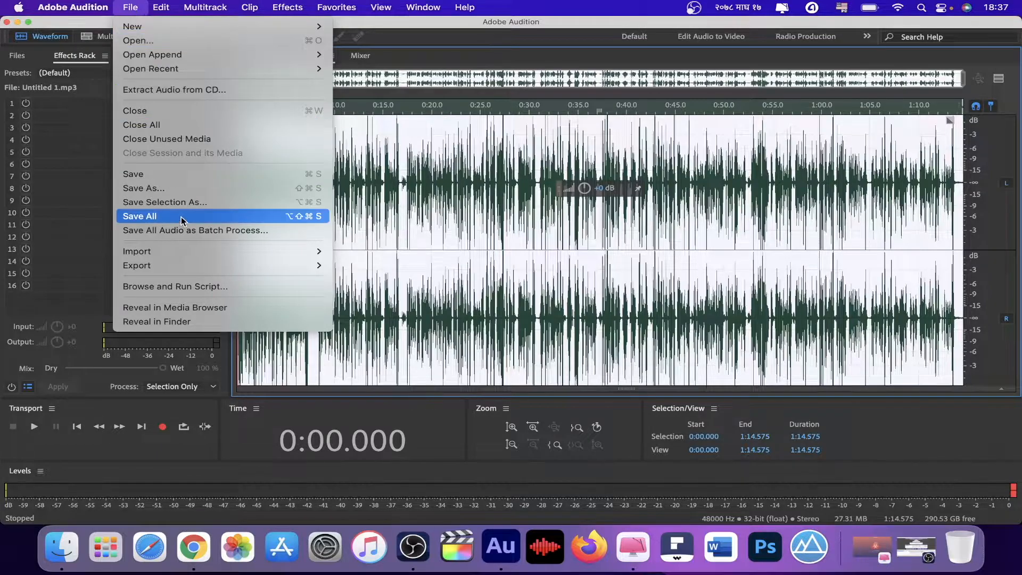
{"action": "left_click", "coordinate": [181, 189]}
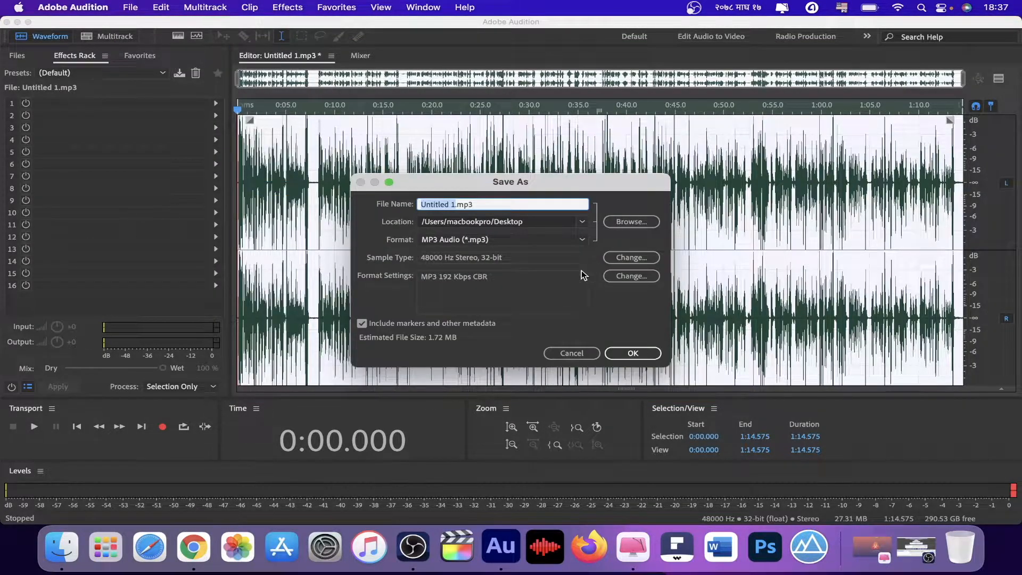
{"action": "type", "text": "news"}
{"action": "left_click", "coordinate": [520, 240]}
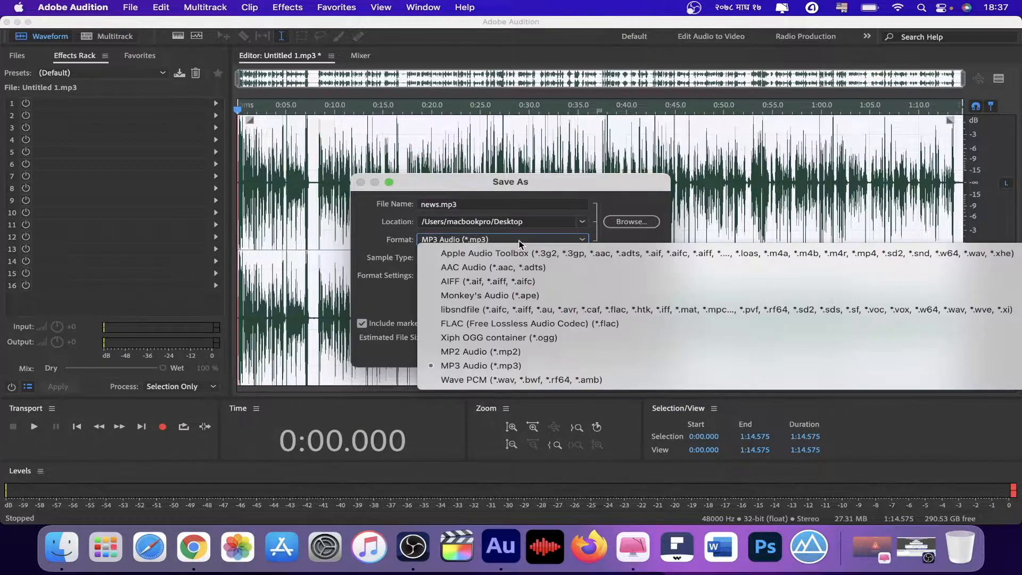
{"action": "left_click", "coordinate": [498, 366]}
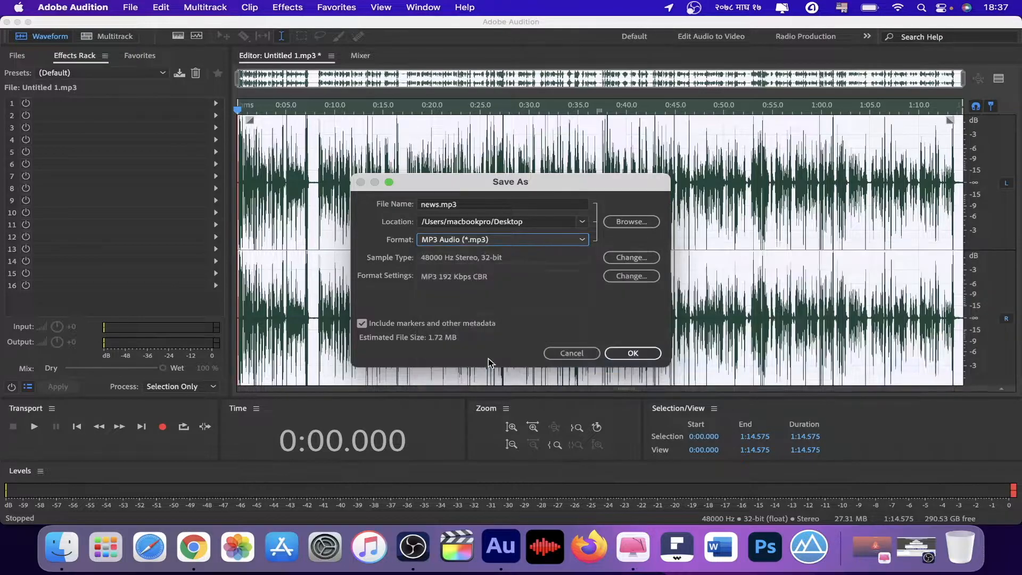